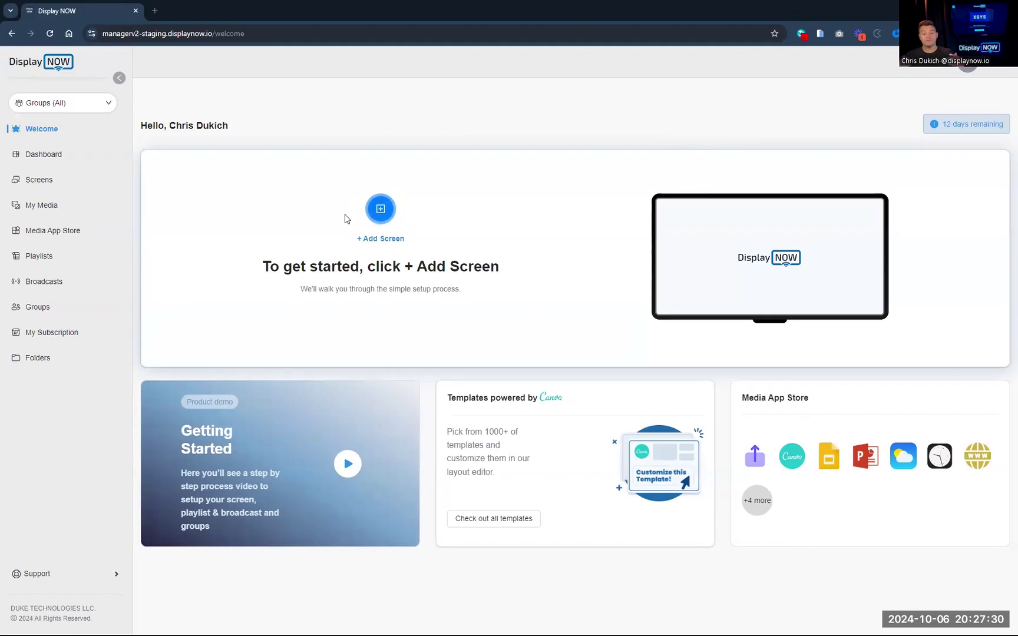
- Start adding a screen named "My First Screen" and choose Google TV as its player
{"action": "left_click", "coordinate": [380, 210]}
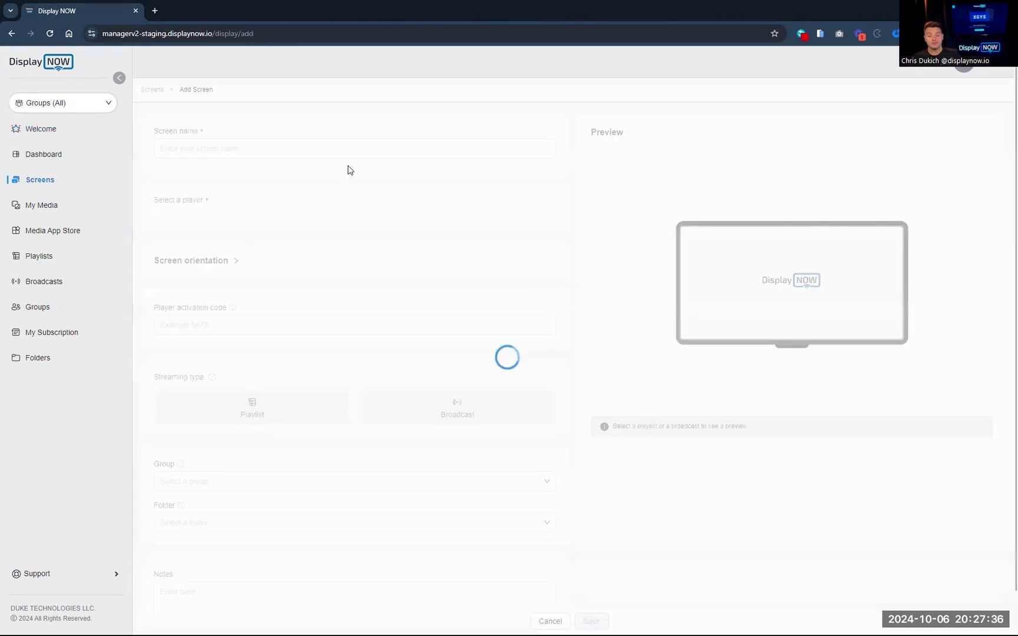
{"action": "left_click", "coordinate": [338, 149]}
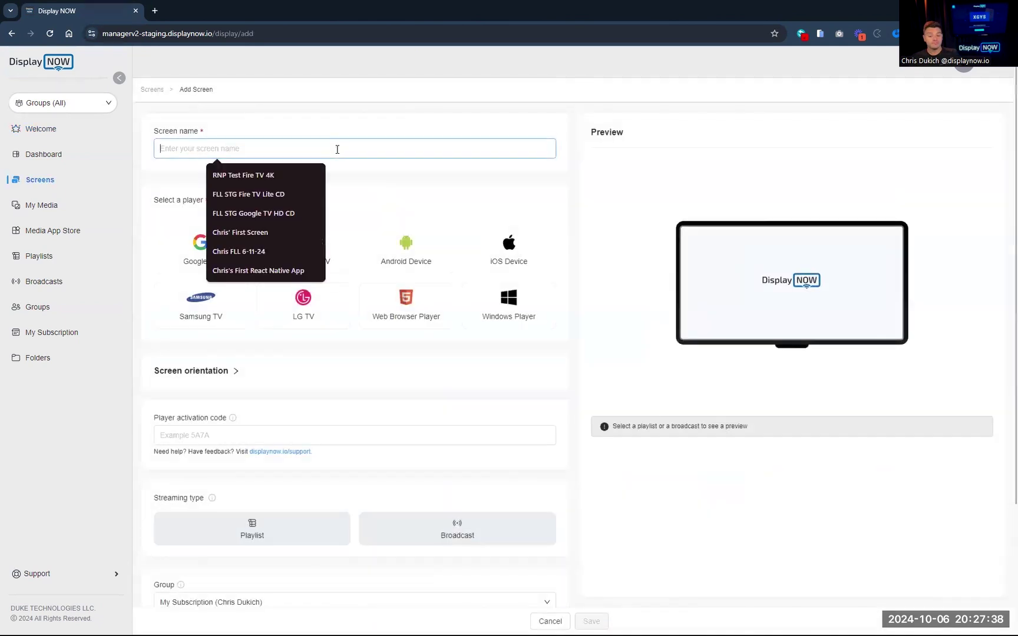
{"action": "type", "text": "My First"}
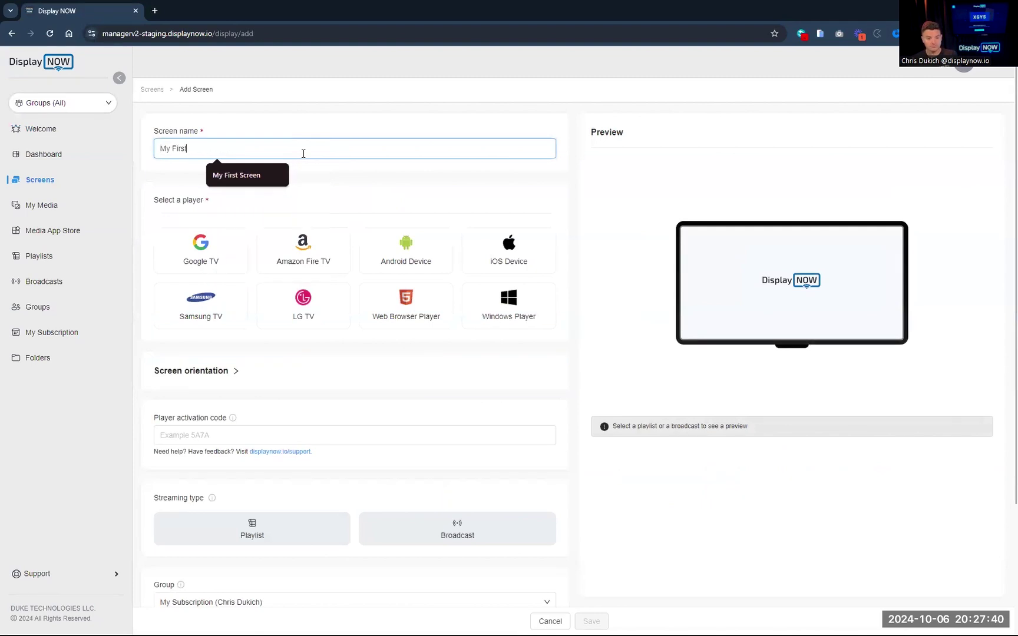
{"action": "type", "text": " Screen"}
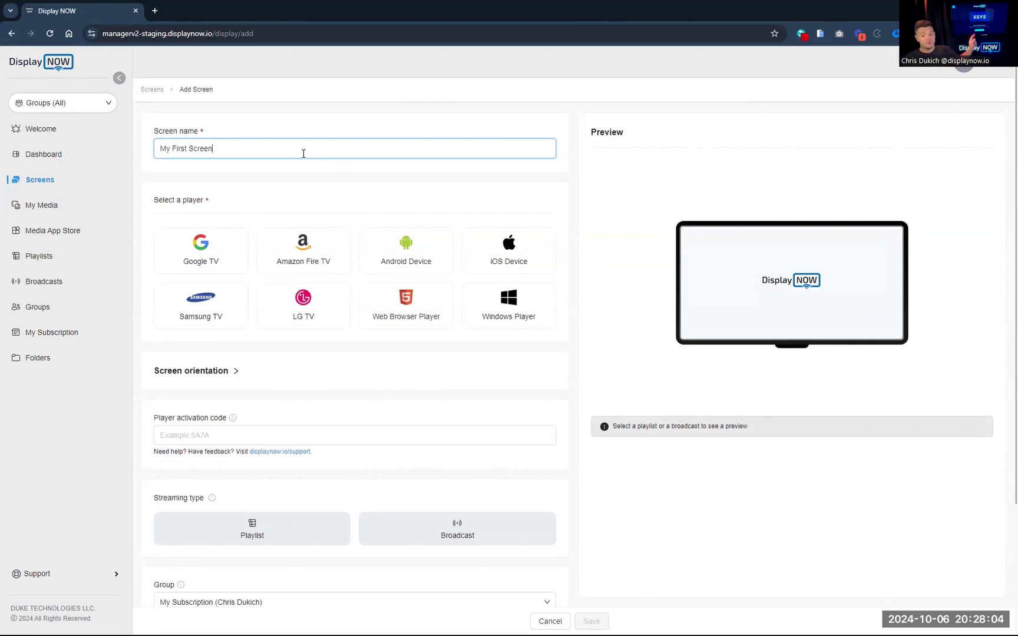
{"action": "left_click", "coordinate": [200, 253]}
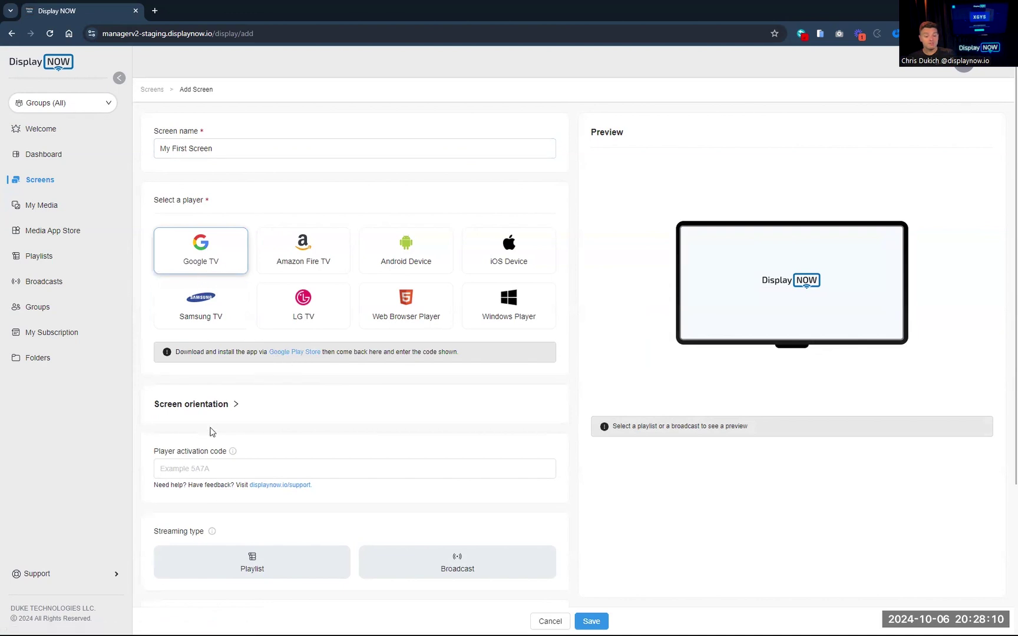
- Enter the player activation code for the new screen
{"action": "left_click", "coordinate": [208, 462]}
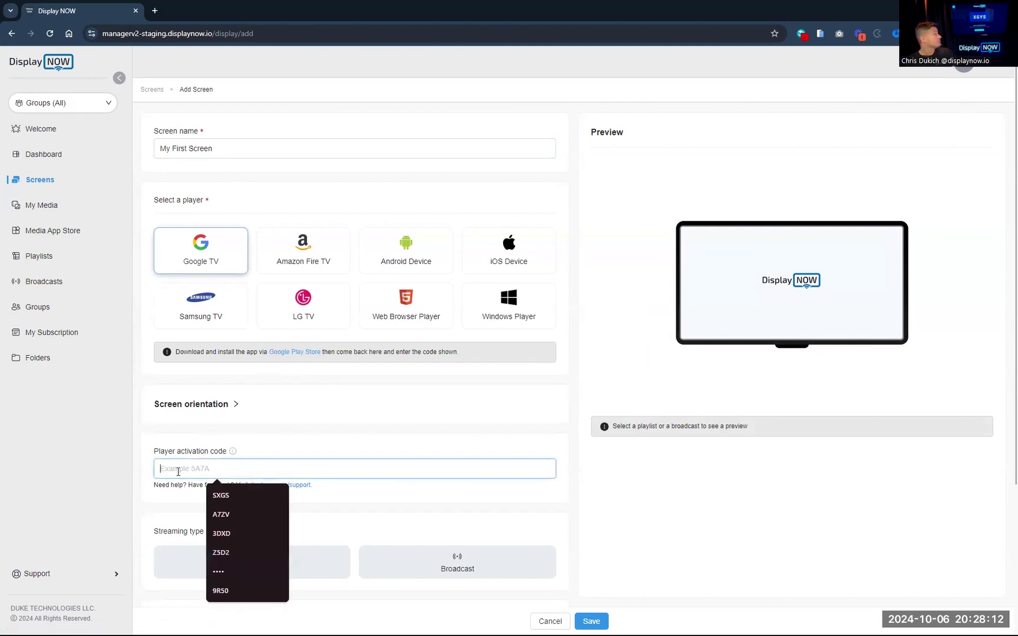
{"action": "type", "text": "X"}
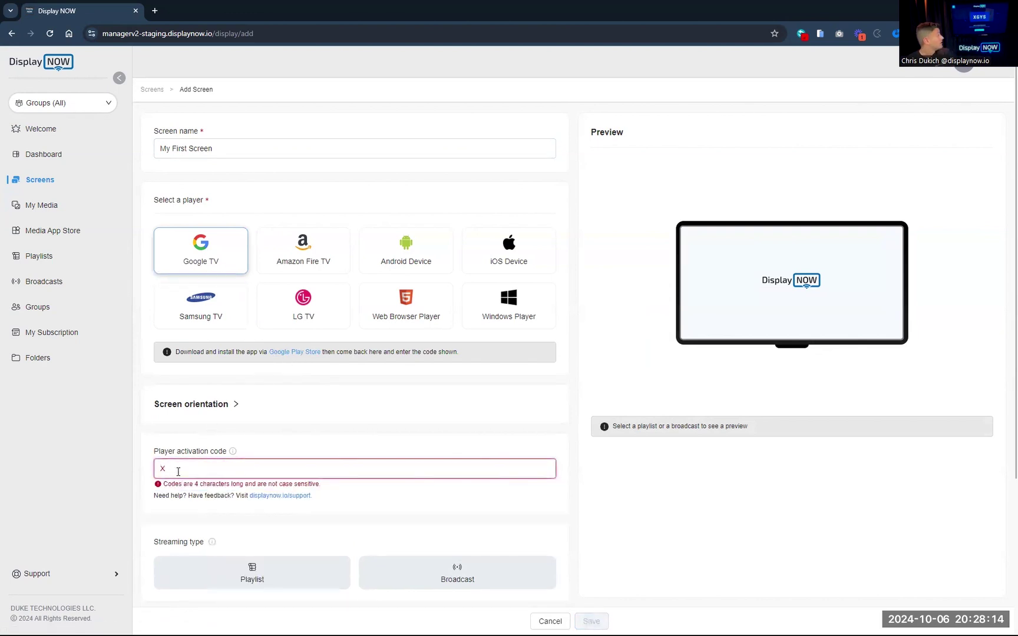
{"action": "type", "text": "GYS"}
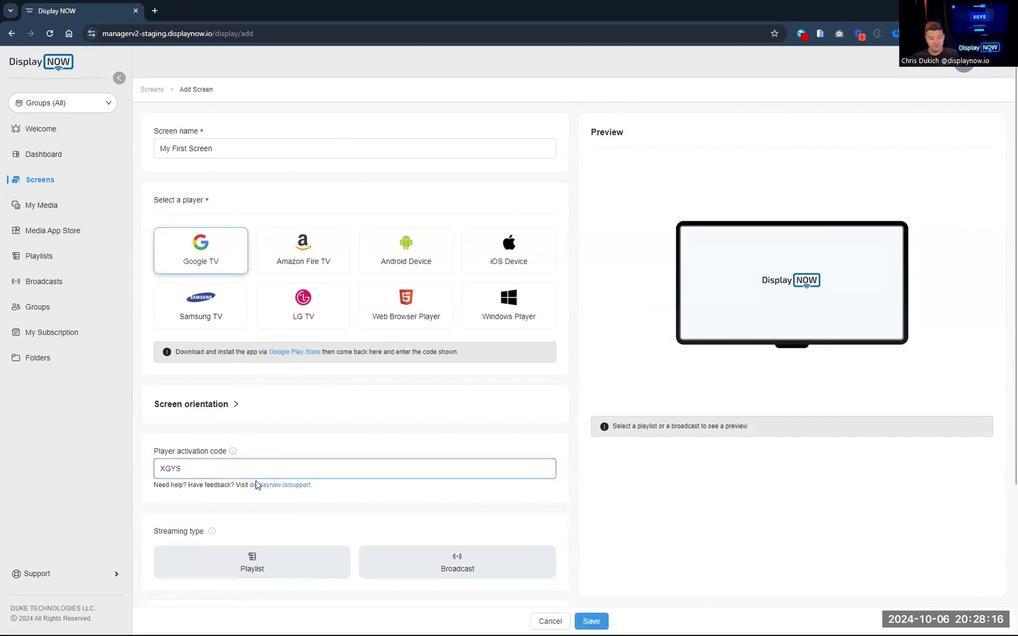
- Set the screen's streaming type to Playlist and start a new playlist named "My First Playlist"
{"action": "scroll", "coordinate": [283, 465], "scroll_direction": "down", "scroll_amount": 4}
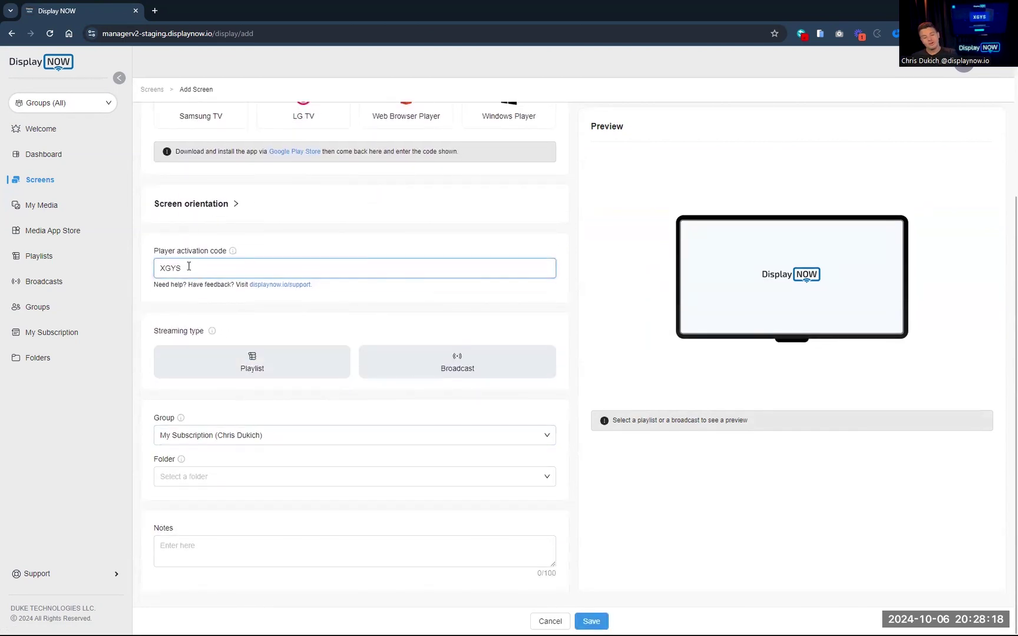
{"action": "left_click", "coordinate": [253, 360]}
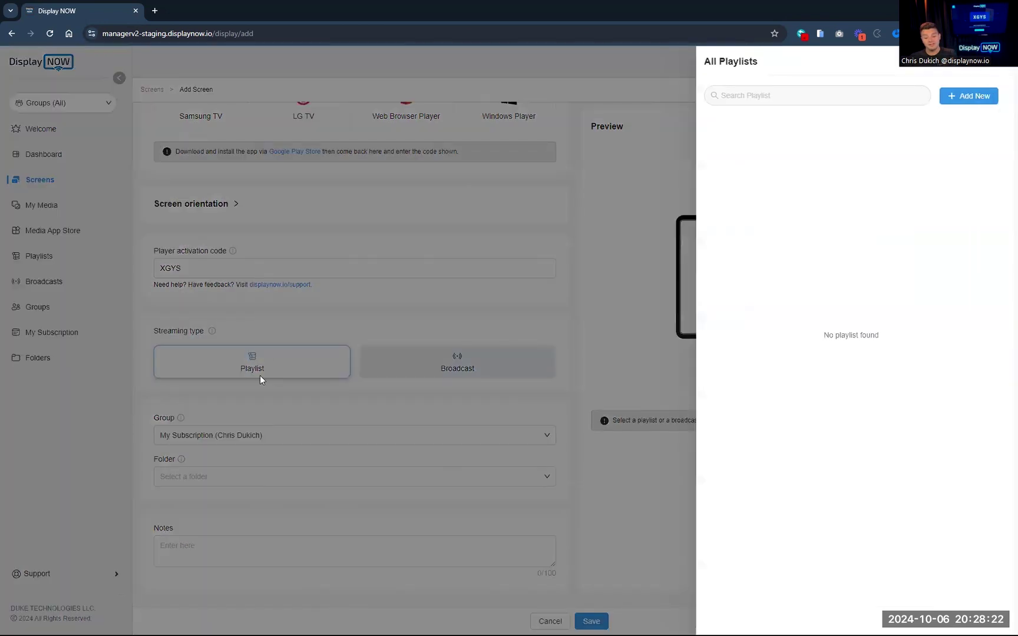
{"action": "left_click", "coordinate": [968, 96]}
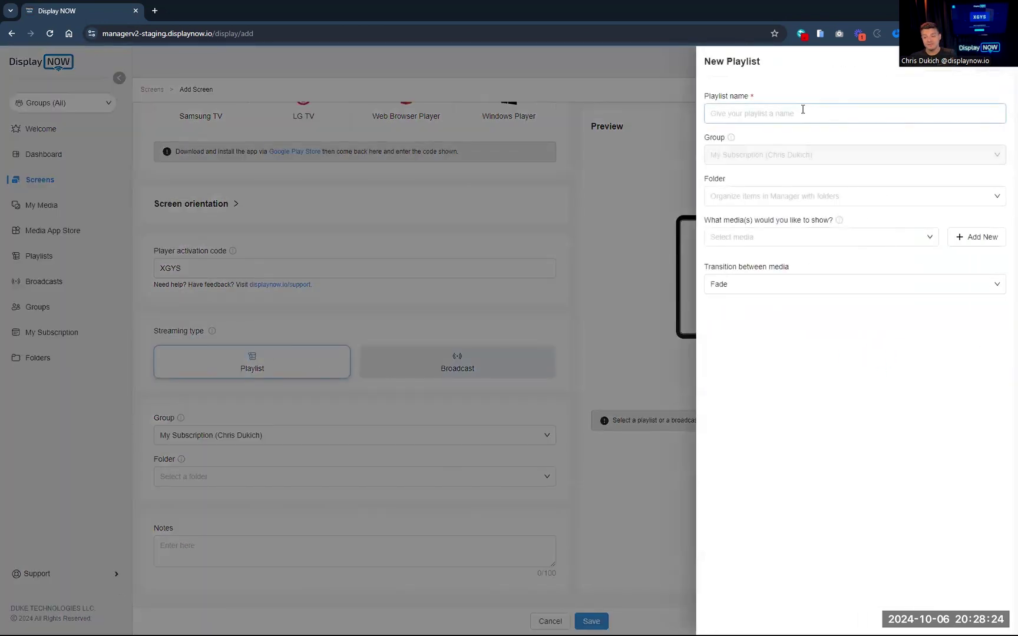
{"action": "left_click", "coordinate": [766, 113]}
{"action": "type", "text": "My Fi"}
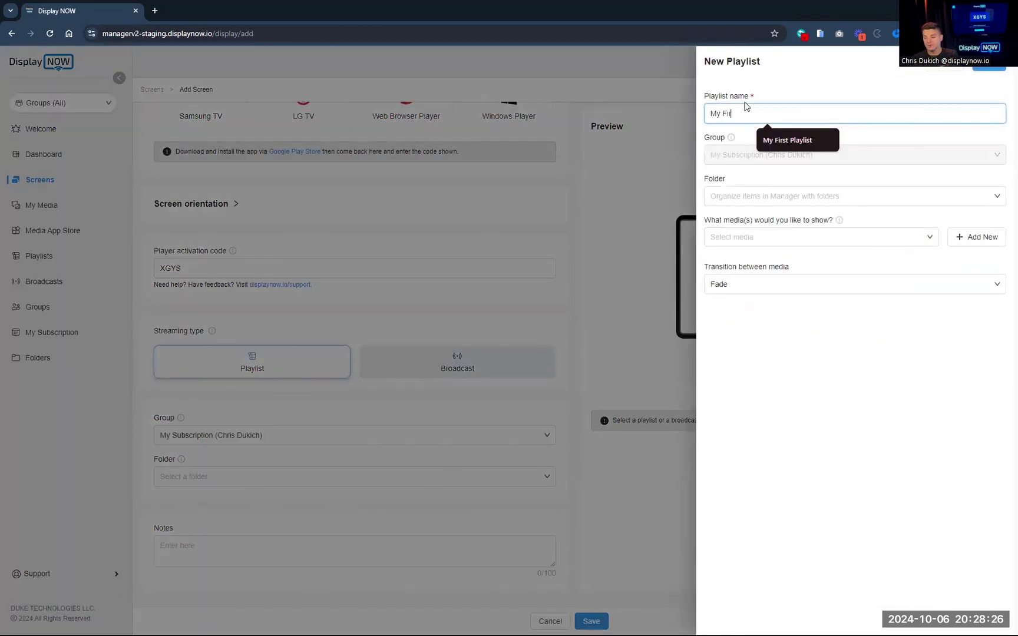
{"action": "type", "text": "rst Playlist"}
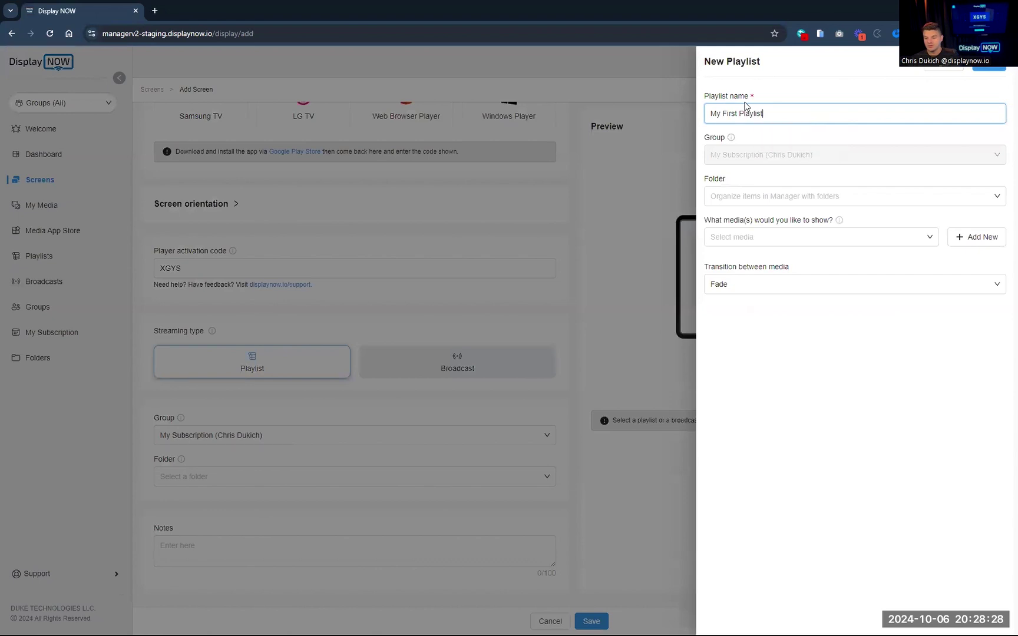
{"action": "key", "text": "Tab"}
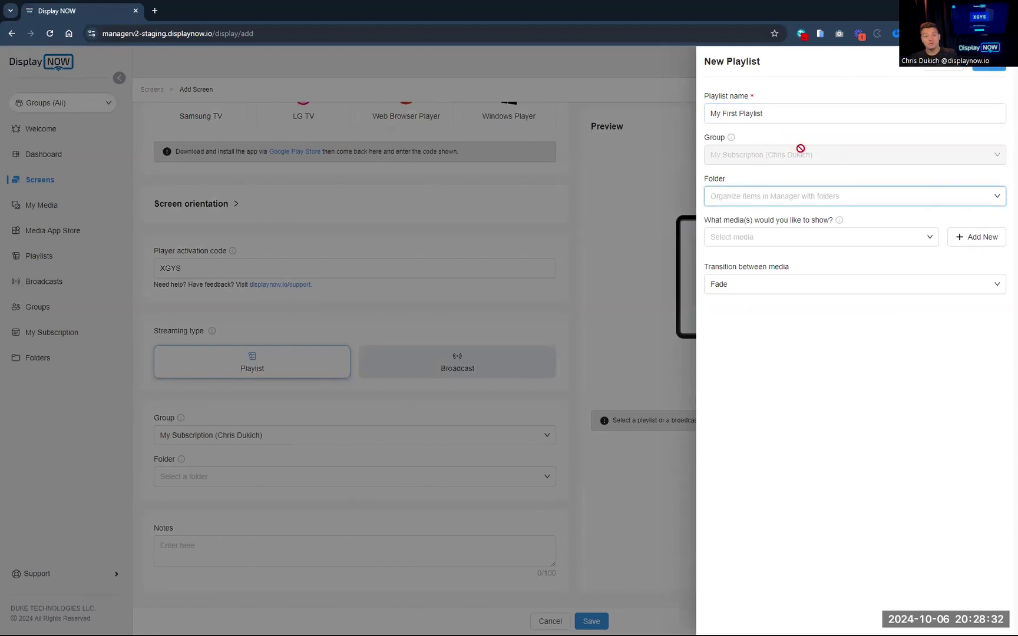
- Add new media from the computer for the playlist, choosing the images "Display NOW - Effortless Digital Signage", "drink-specials" and "jay-birds"
{"action": "left_click", "coordinate": [929, 238]}
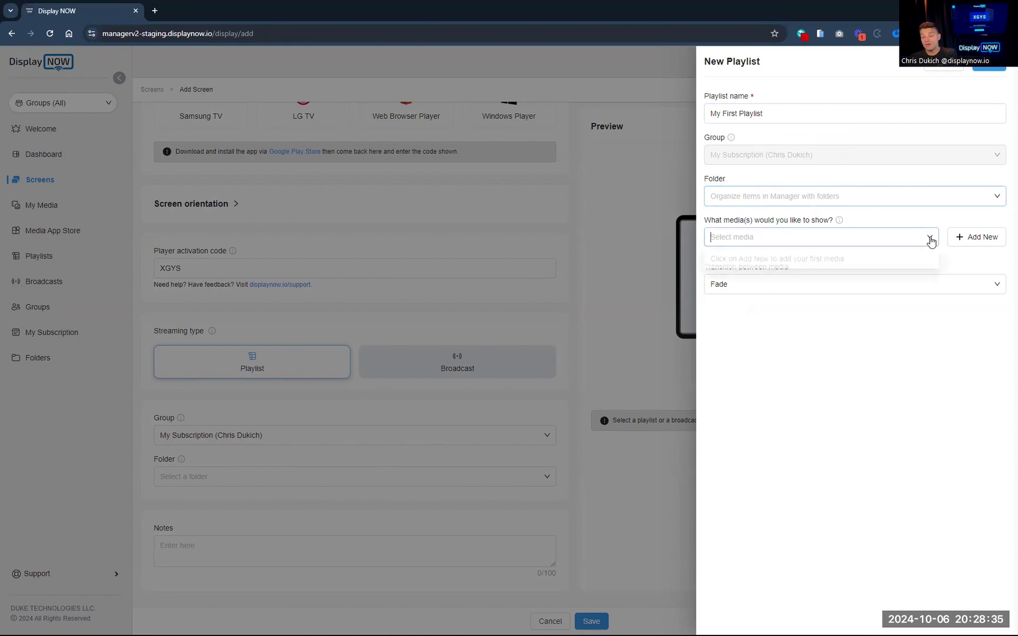
{"action": "left_click", "coordinate": [966, 239]}
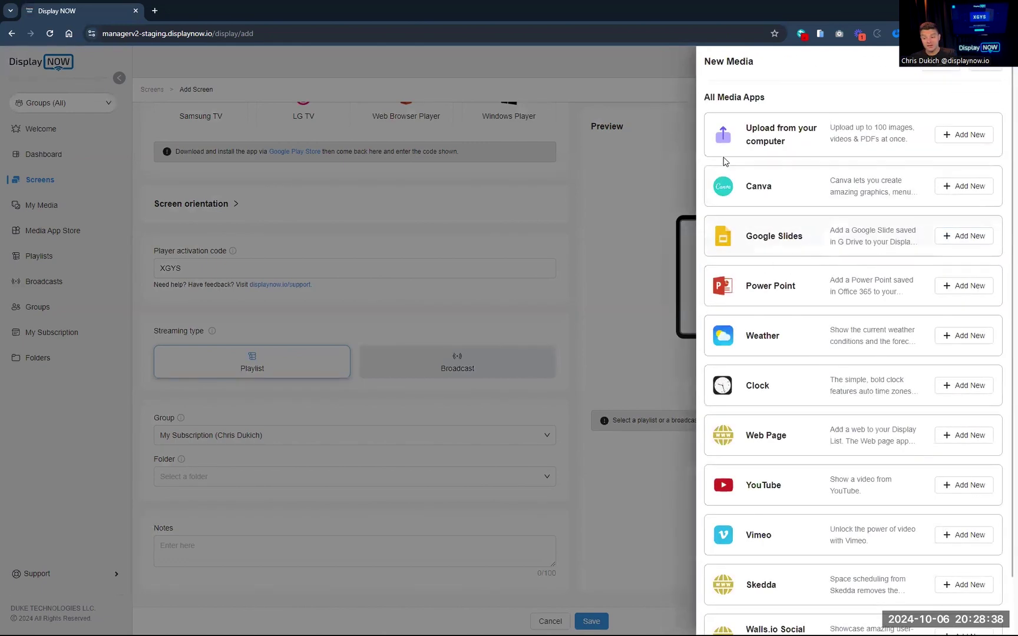
{"action": "left_click", "coordinate": [966, 135]}
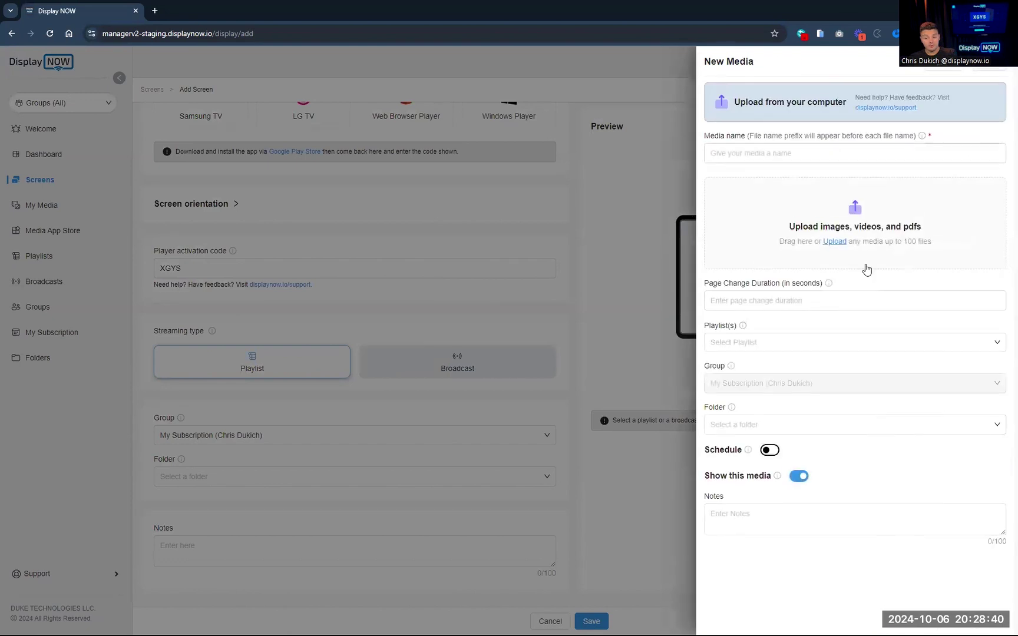
{"action": "left_click", "coordinate": [828, 242]}
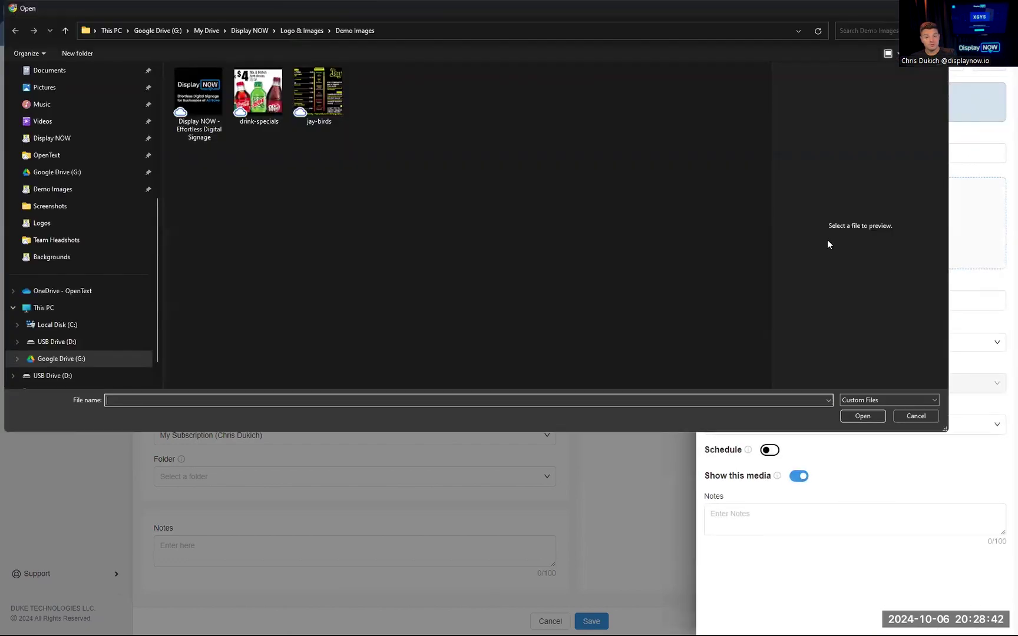
{"action": "left_click", "coordinate": [200, 99]}
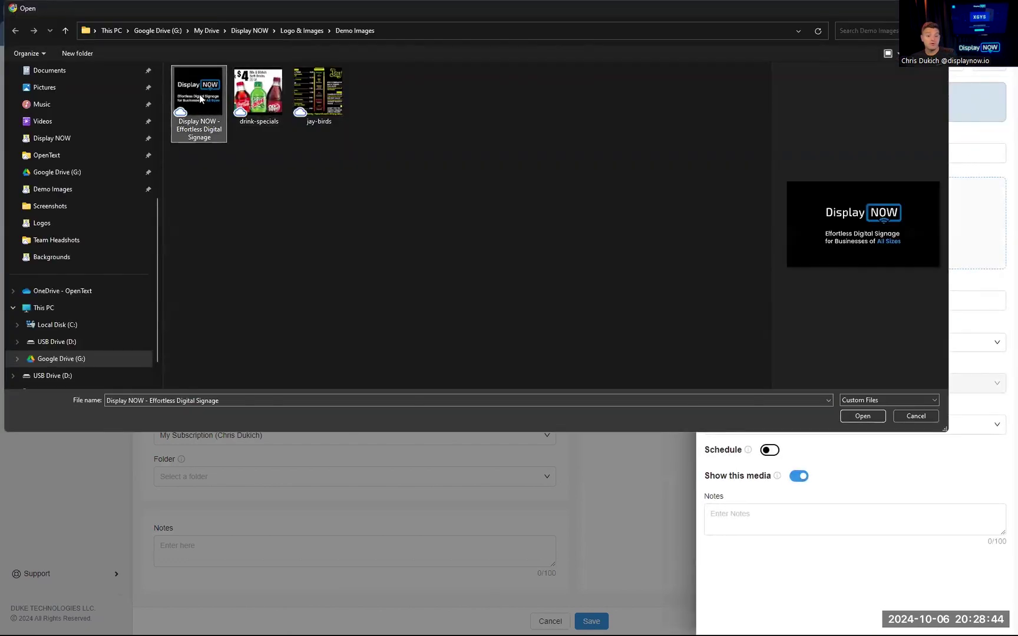
{"action": "key", "text": "shift+Right"}
{"action": "key", "text": "shift+Right"}
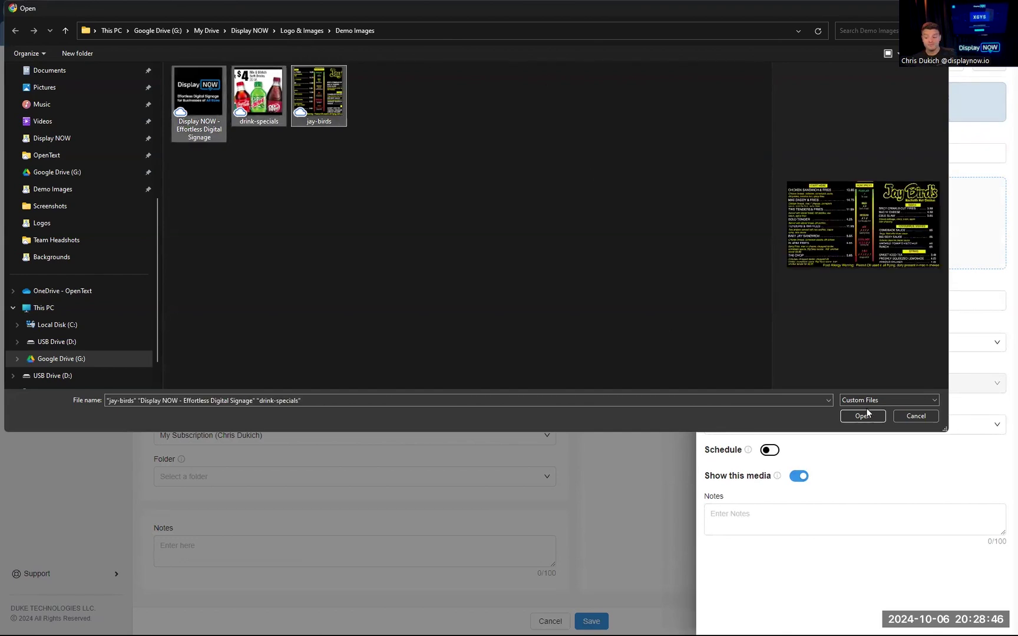
{"action": "left_click", "coordinate": [862, 417]}
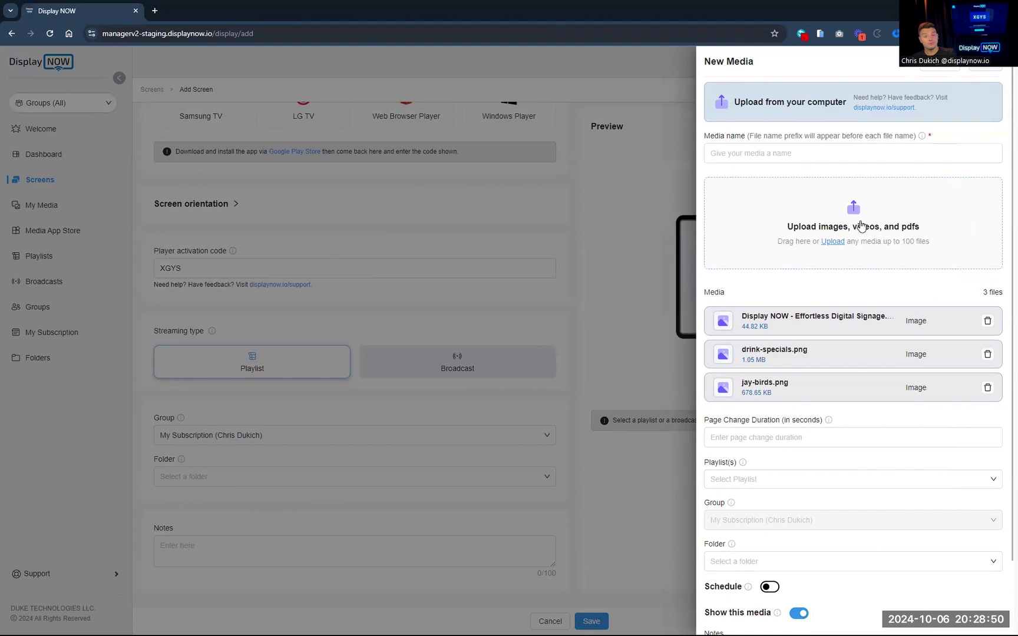
- Set the media name prefix to "DN" and the page change duration to 5 seconds
{"action": "left_click", "coordinate": [775, 154]}
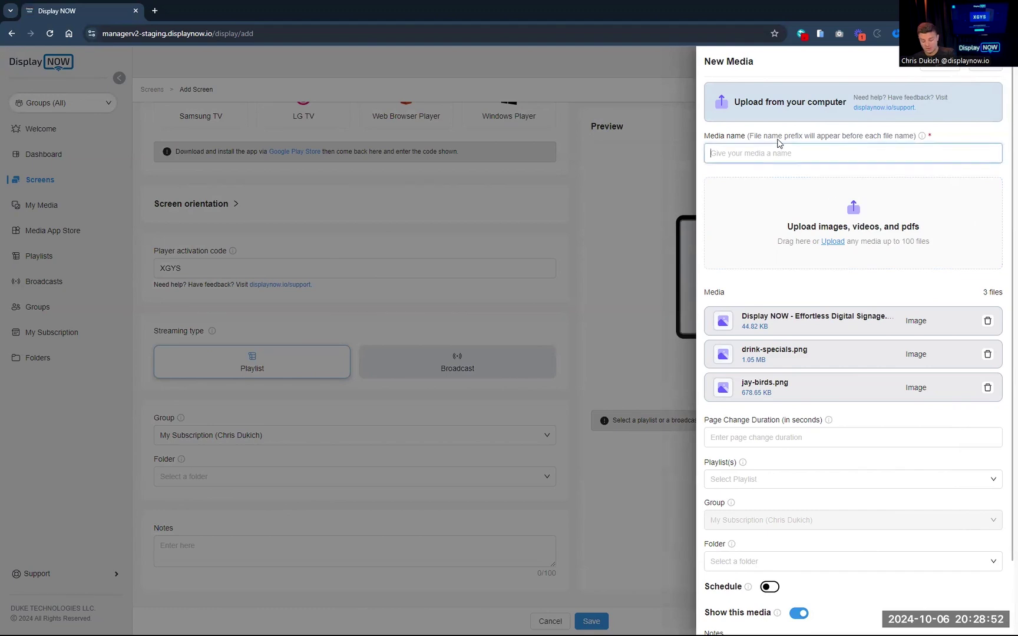
{"action": "type", "text": "DN"}
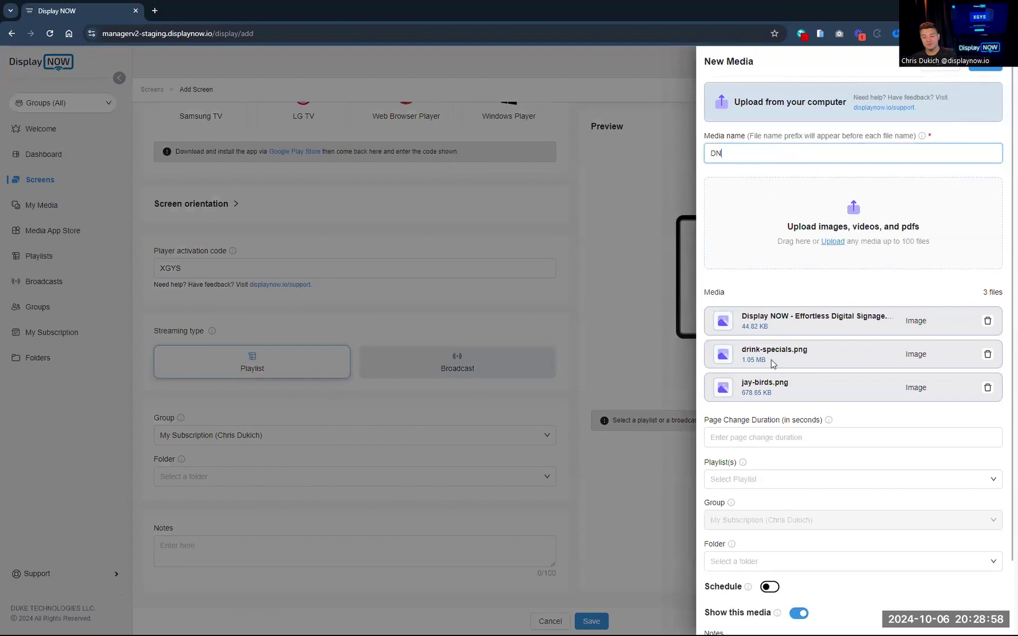
{"action": "scroll", "coordinate": [761, 432], "scroll_direction": "down", "scroll_amount": 2}
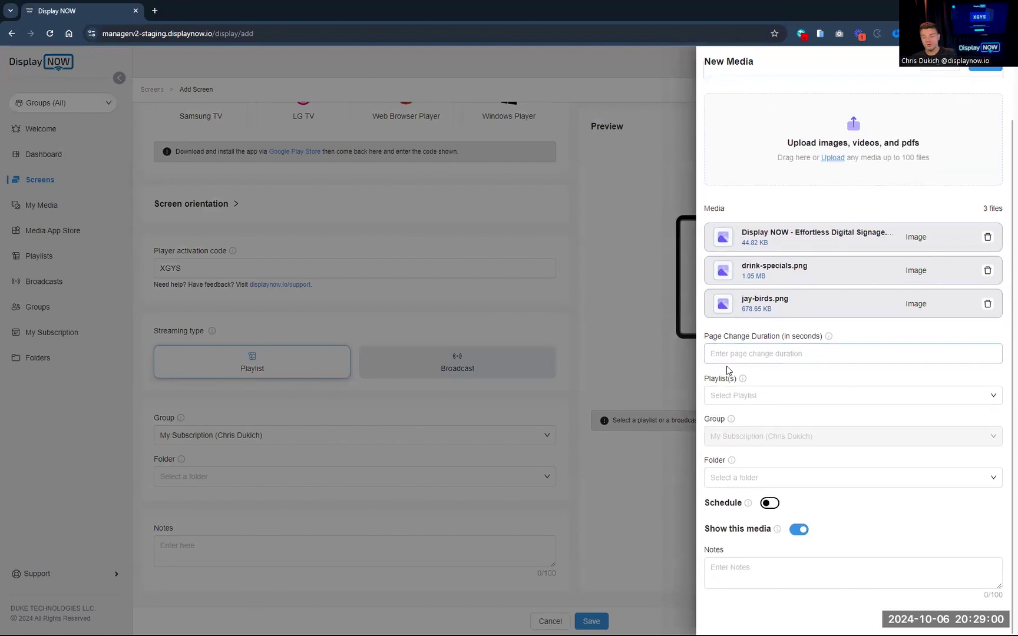
{"action": "left_click", "coordinate": [728, 352]}
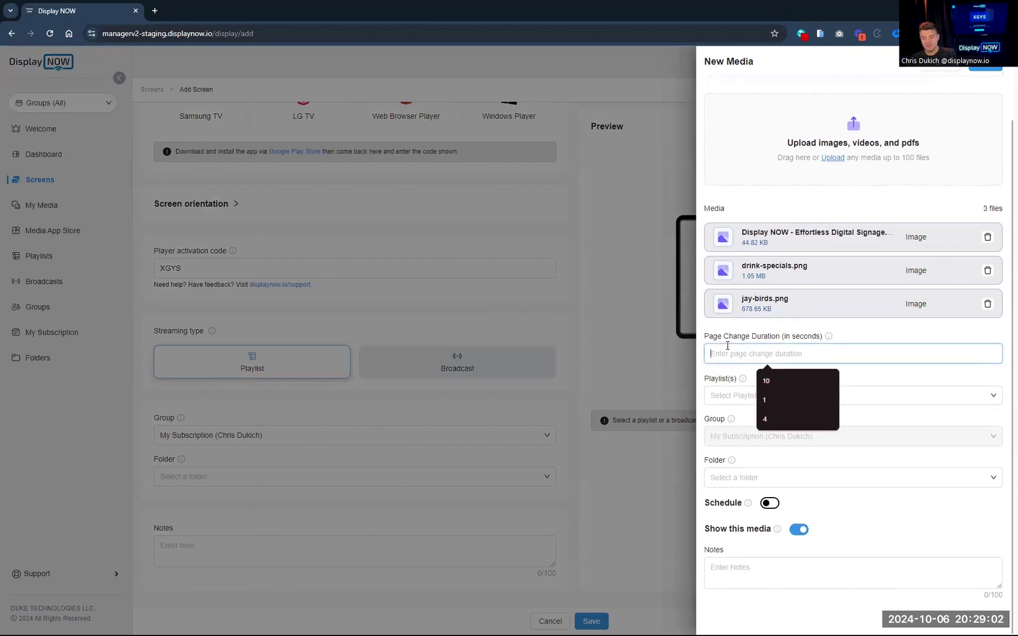
{"action": "type", "text": "5"}
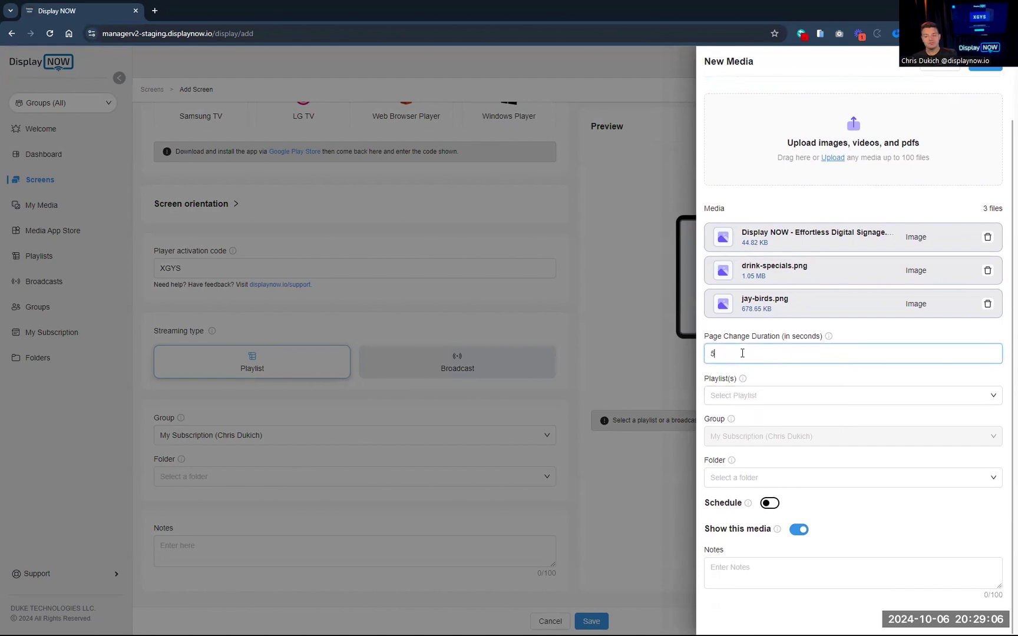
- Try out the media's Daily and Date range scheduling and its Show this media setting, restoring each one
{"action": "left_click", "coordinate": [752, 394]}
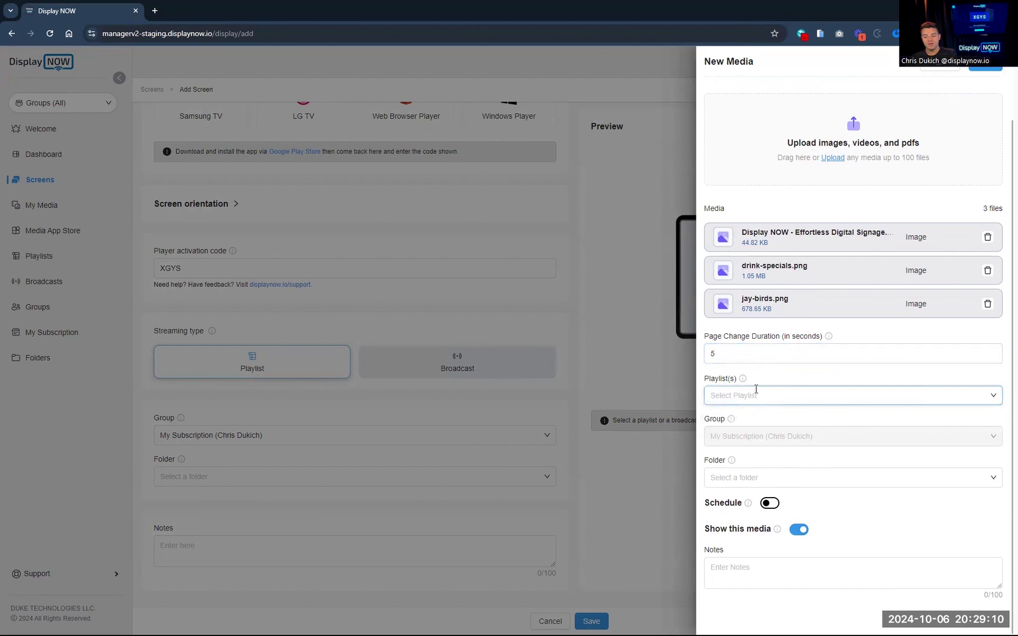
{"action": "left_click", "coordinate": [768, 503]}
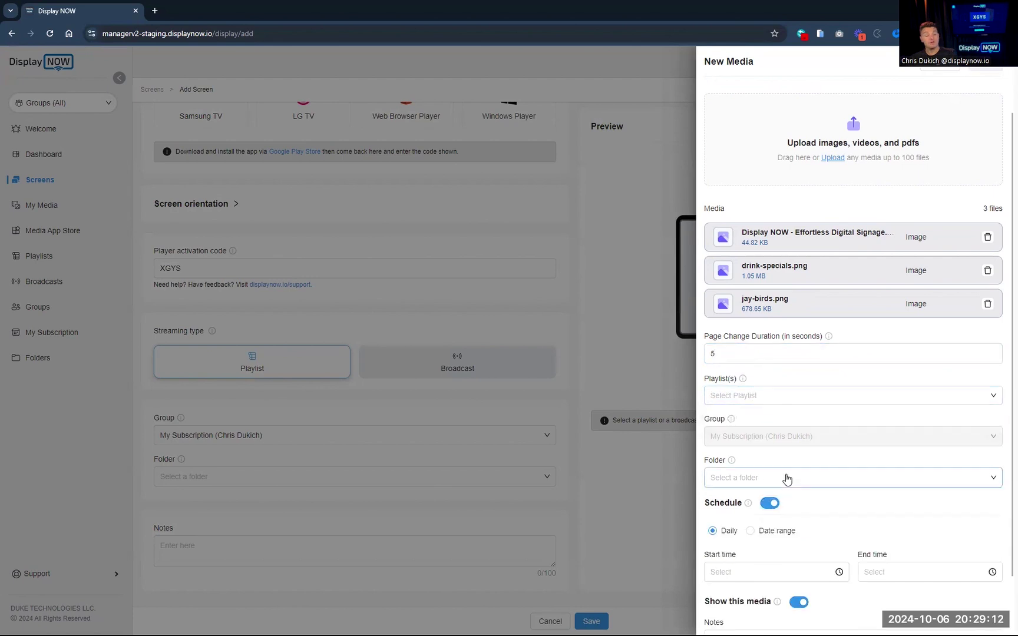
{"action": "scroll", "coordinate": [787, 478], "scroll_direction": "down", "scroll_amount": 1}
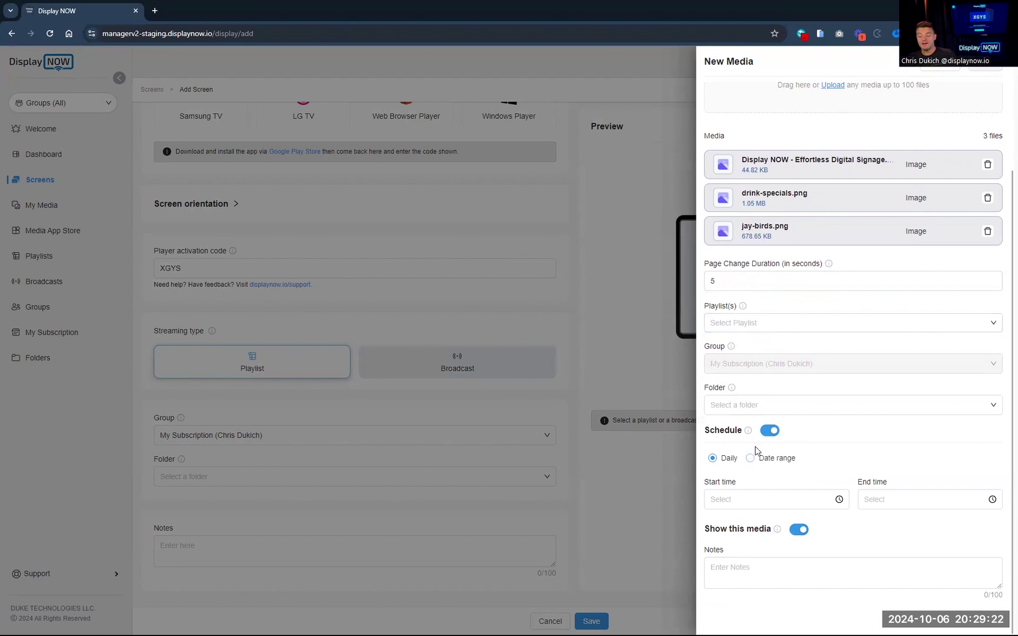
{"action": "left_click", "coordinate": [751, 464]}
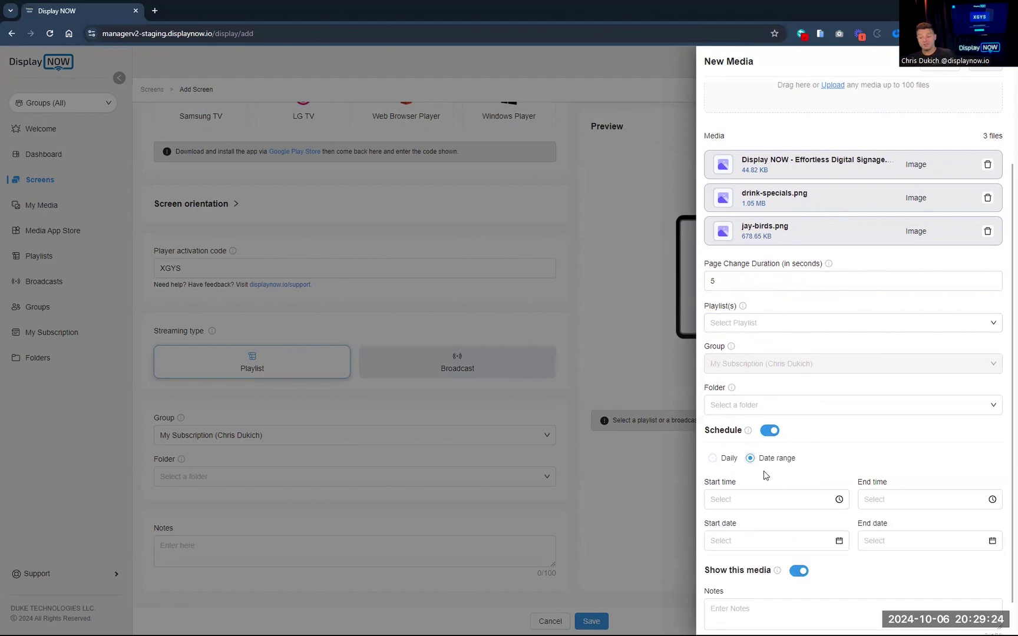
{"action": "left_click", "coordinate": [720, 459]}
{"action": "left_click", "coordinate": [771, 431]}
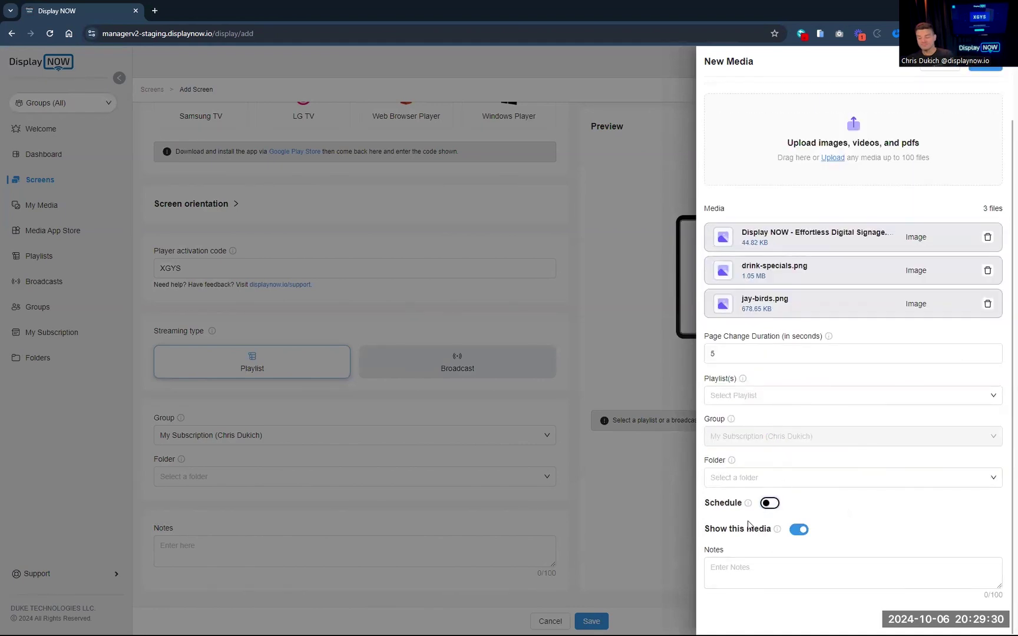
{"action": "left_click", "coordinate": [790, 531]}
{"action": "left_click", "coordinate": [790, 531]}
- Save the new media and dismiss the upload notification
{"action": "left_click", "coordinate": [987, 68]}
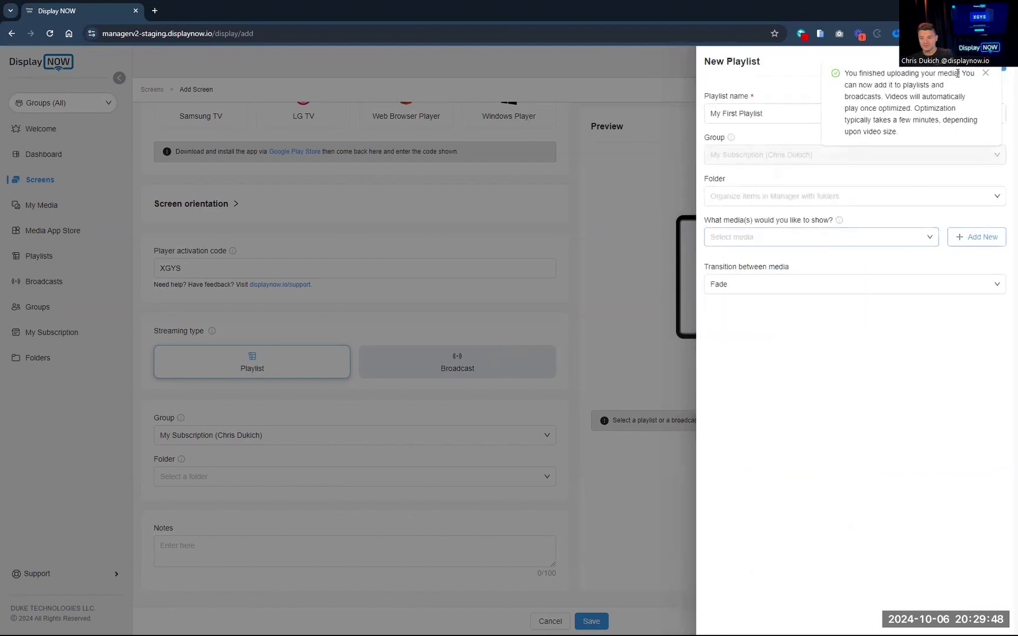
{"action": "left_click", "coordinate": [975, 76]}
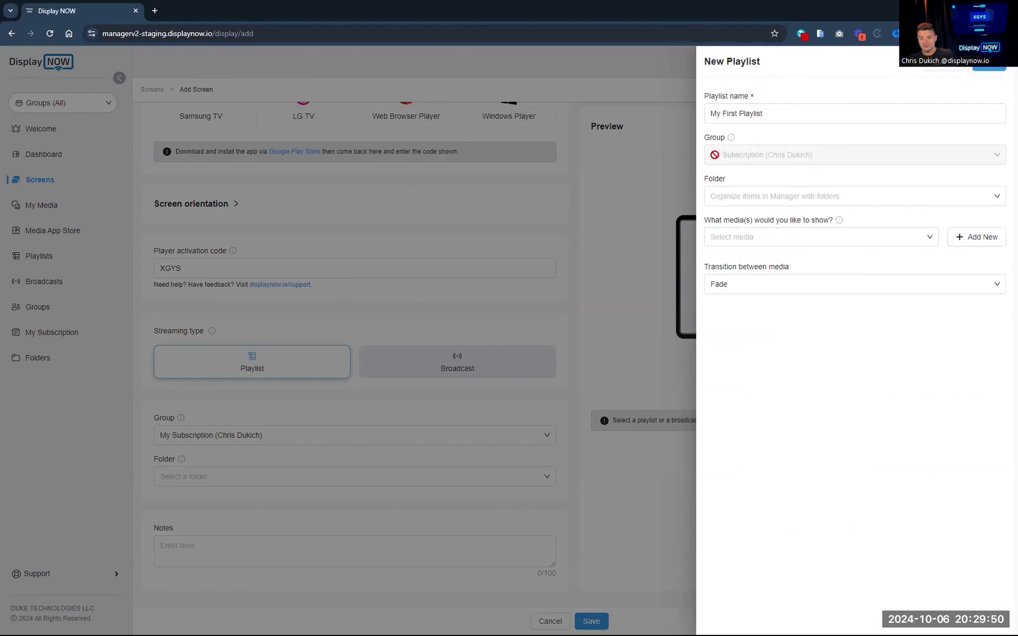
- Choose the media "DN Display NOW - Effortless Digital Signage.png", "DN drink-specials.png" and "DN jay-birds.png" for My First Playlist
{"action": "left_click", "coordinate": [730, 113]}
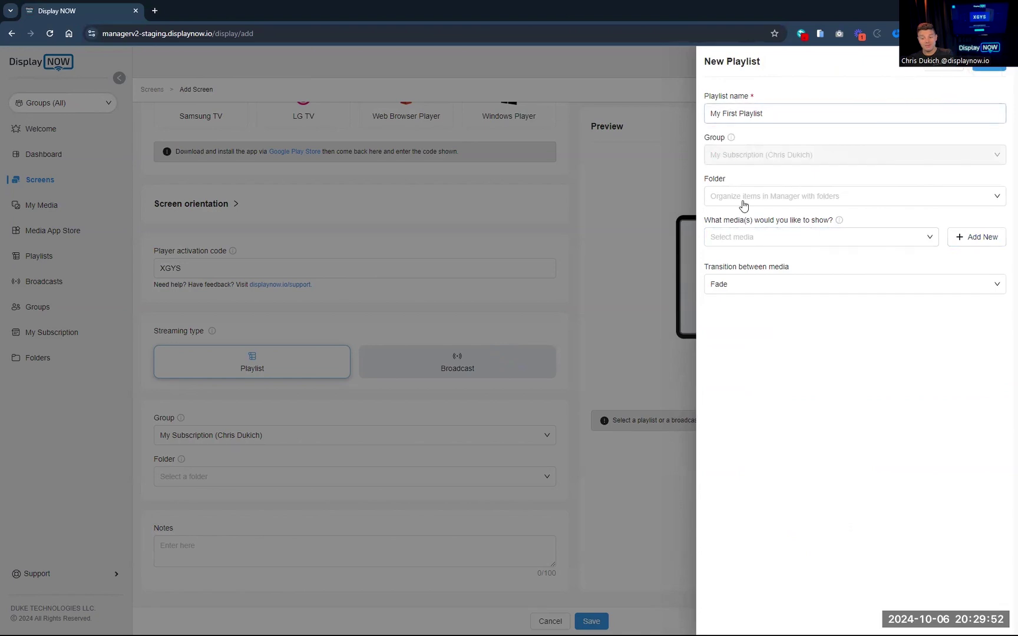
{"action": "left_click", "coordinate": [744, 236]}
{"action": "left_click", "coordinate": [731, 261]}
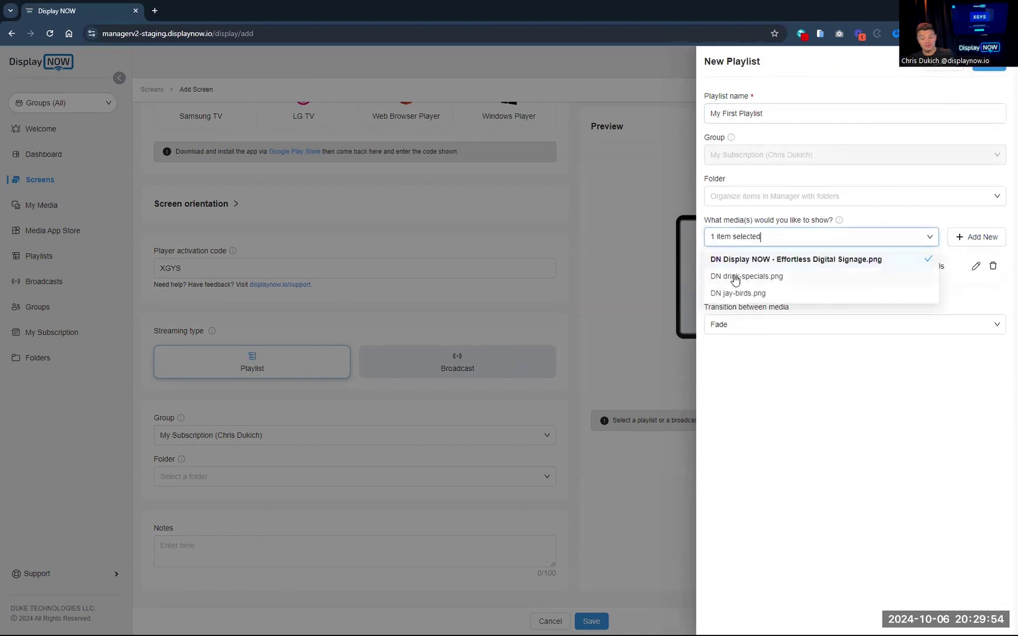
{"action": "left_click", "coordinate": [734, 277]}
{"action": "left_click", "coordinate": [734, 293]}
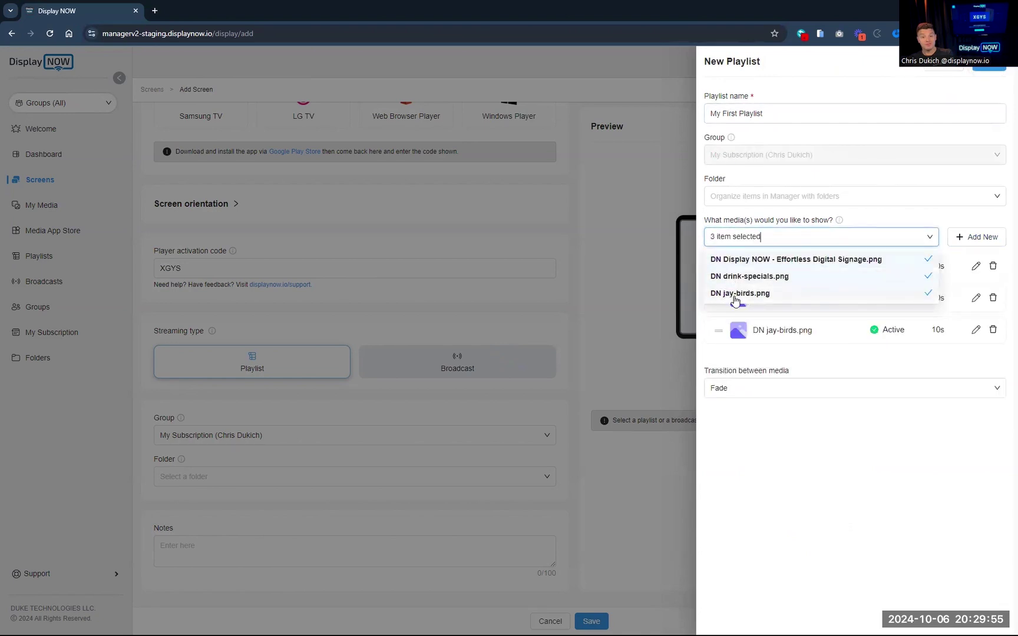
{"action": "left_click", "coordinate": [790, 424]}
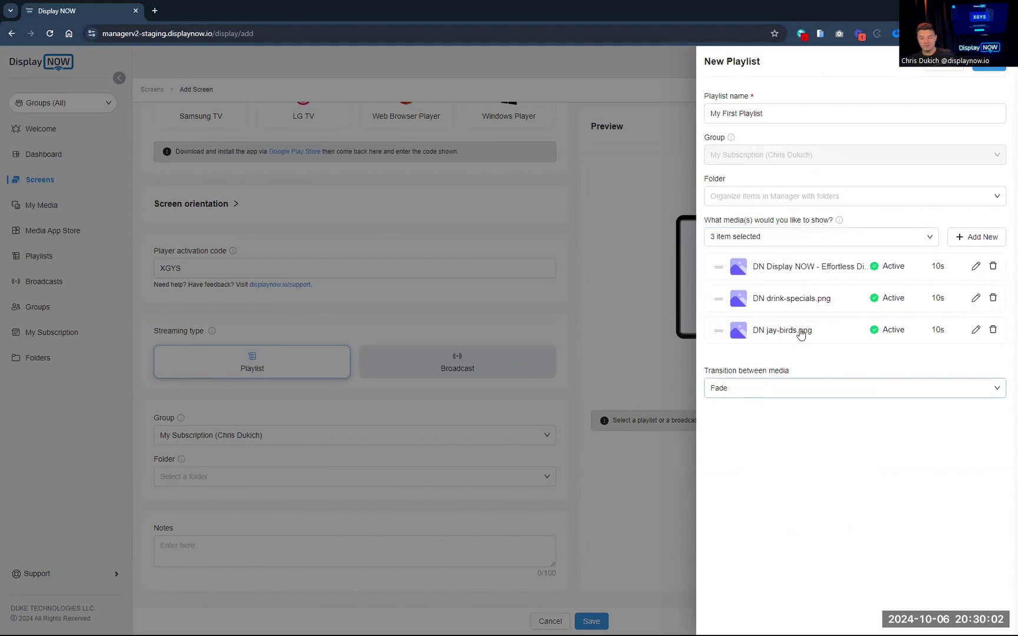
- Save the new playlist with the Fade transition and assign My First Playlist to the screen
{"action": "left_click", "coordinate": [776, 389]}
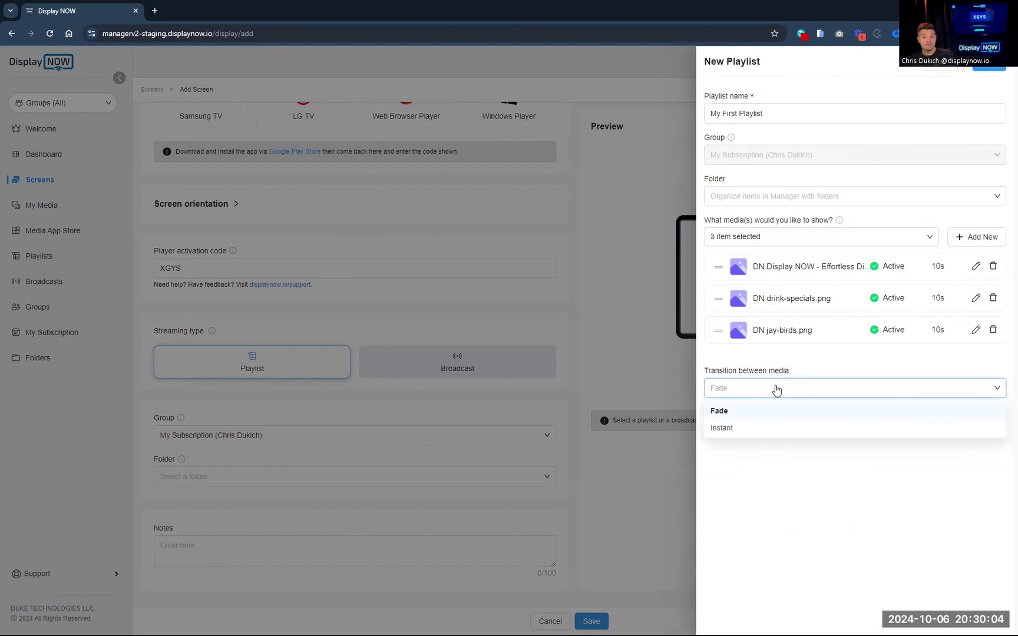
{"action": "left_click", "coordinate": [777, 389]}
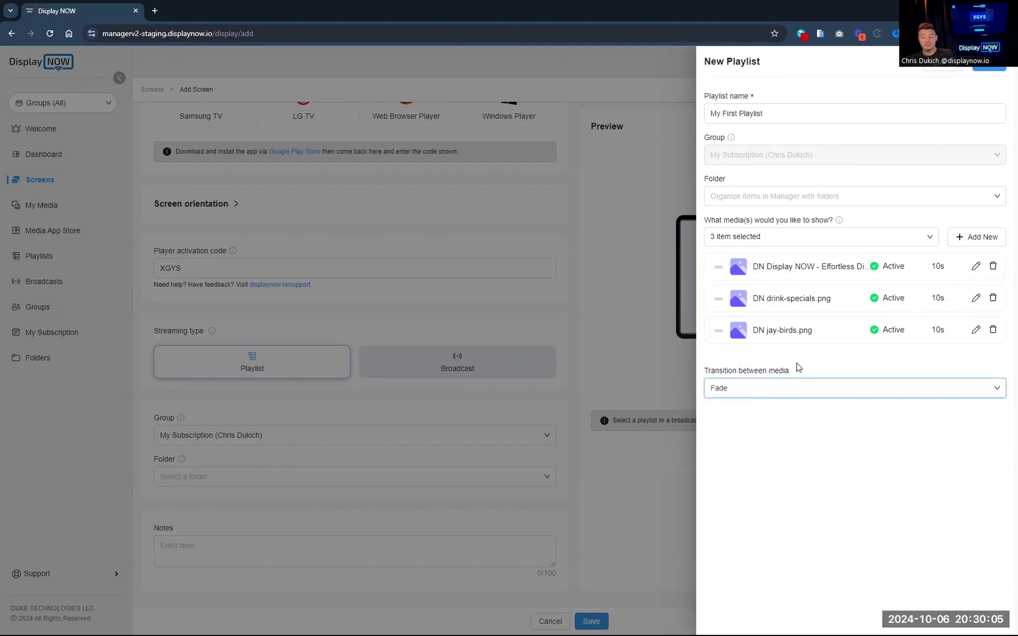
{"action": "left_click", "coordinate": [982, 68]}
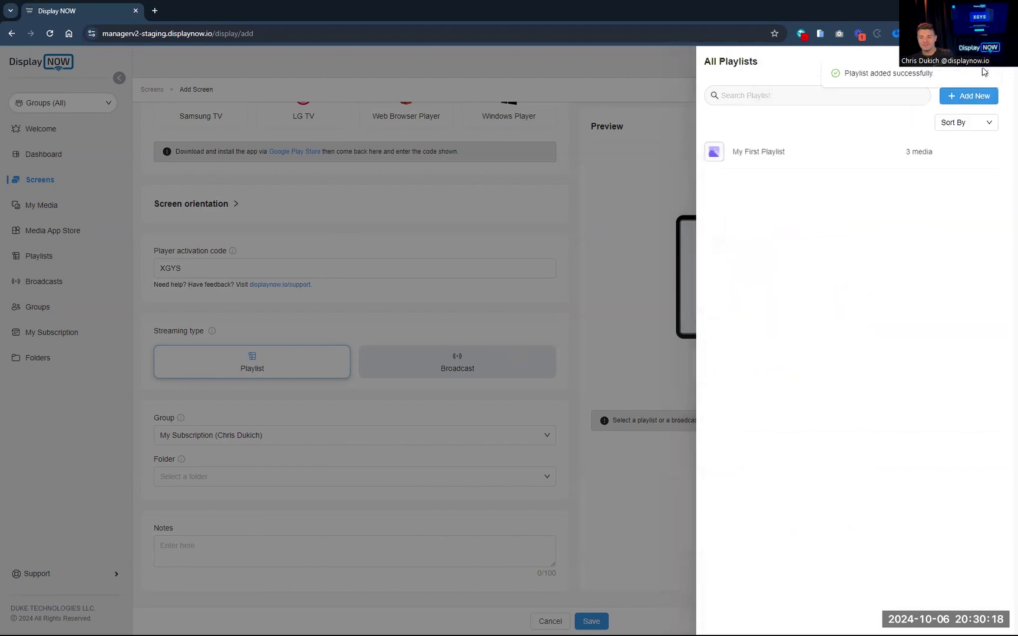
{"action": "left_click", "coordinate": [817, 160]}
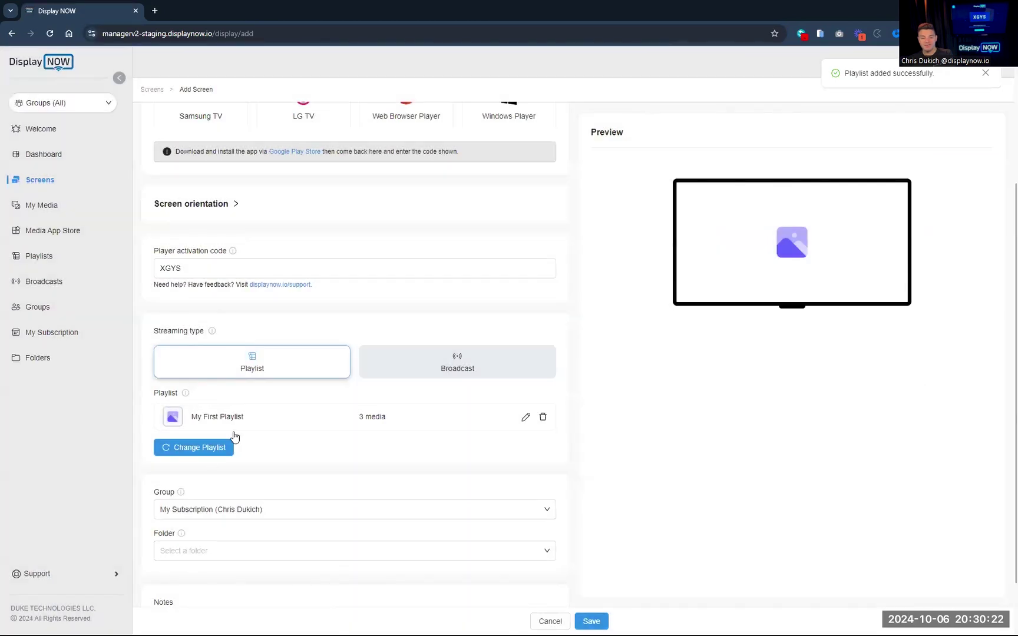
- Review and save the new screen, and close the open playlist preview
{"action": "scroll", "coordinate": [234, 438], "scroll_direction": "up", "scroll_amount": 3}
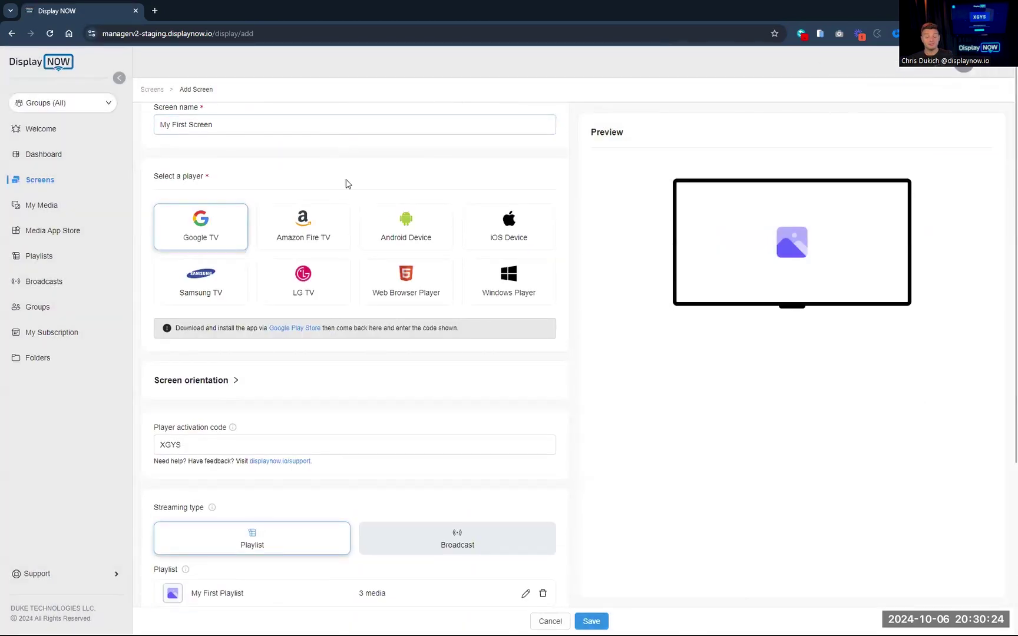
{"action": "scroll", "coordinate": [345, 224], "scroll_direction": "down", "scroll_amount": 3}
{"action": "scroll", "coordinate": [335, 259], "scroll_direction": "down", "scroll_amount": 2}
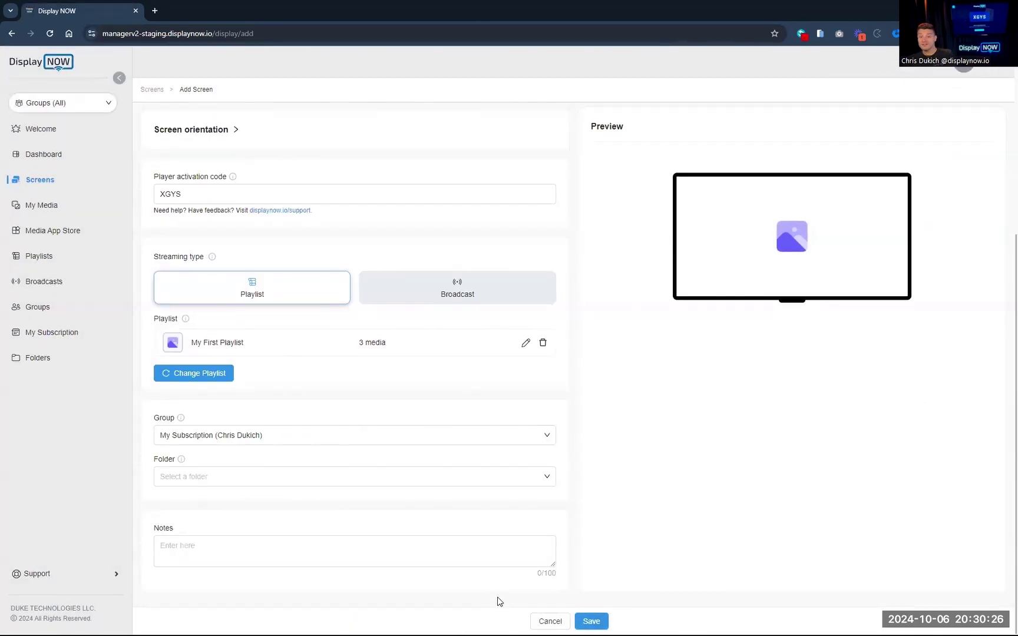
{"action": "left_click", "coordinate": [591, 622]}
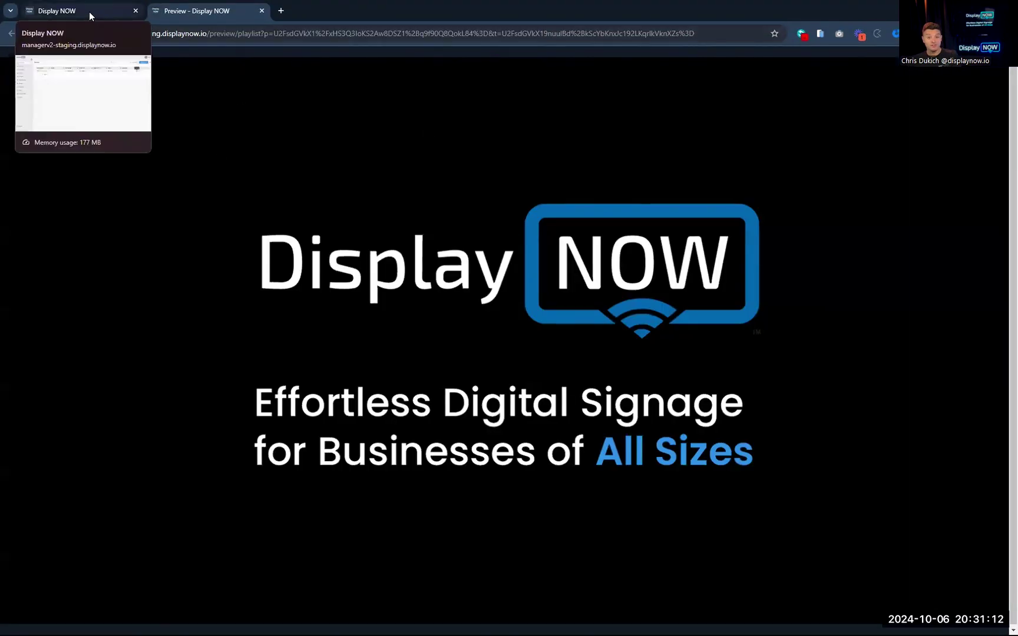
{"action": "left_click", "coordinate": [262, 12]}
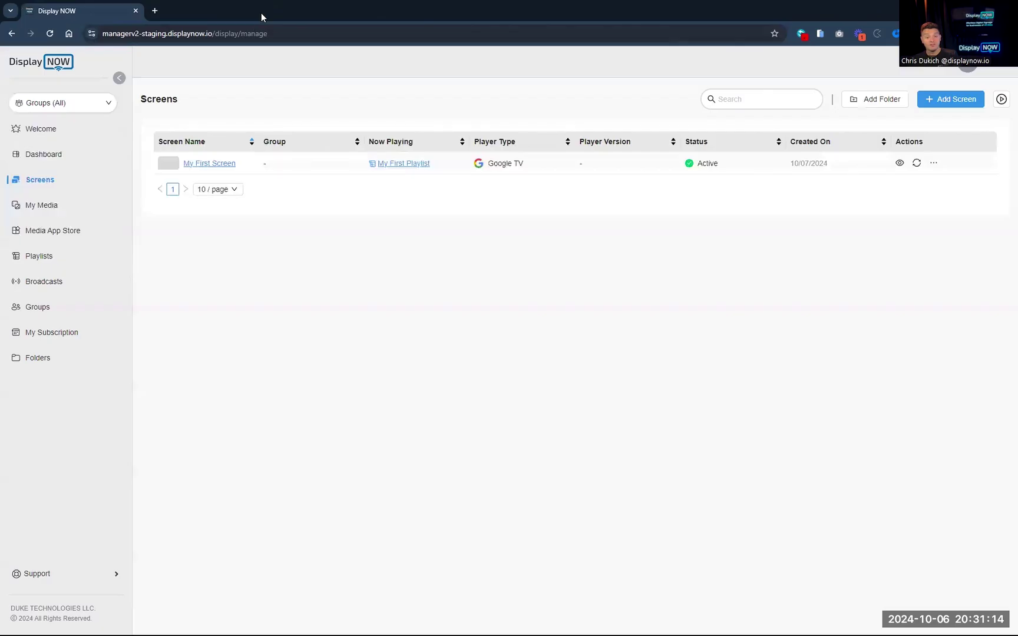
- Start adding a new Google Slides media item from My Media and name it "Google Slides"
{"action": "left_click", "coordinate": [49, 206]}
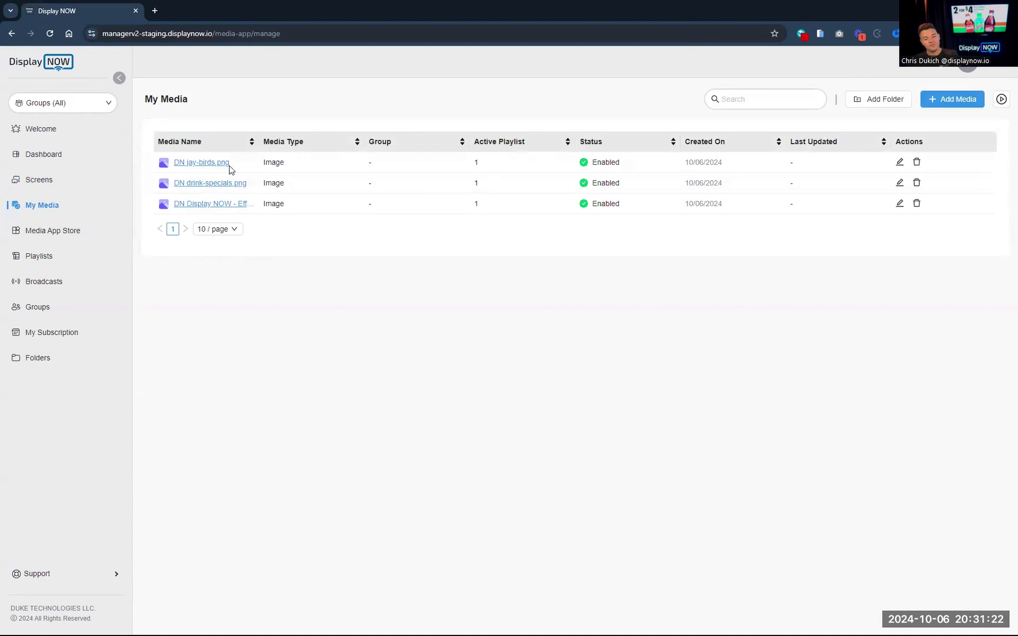
{"action": "left_click", "coordinate": [946, 103]}
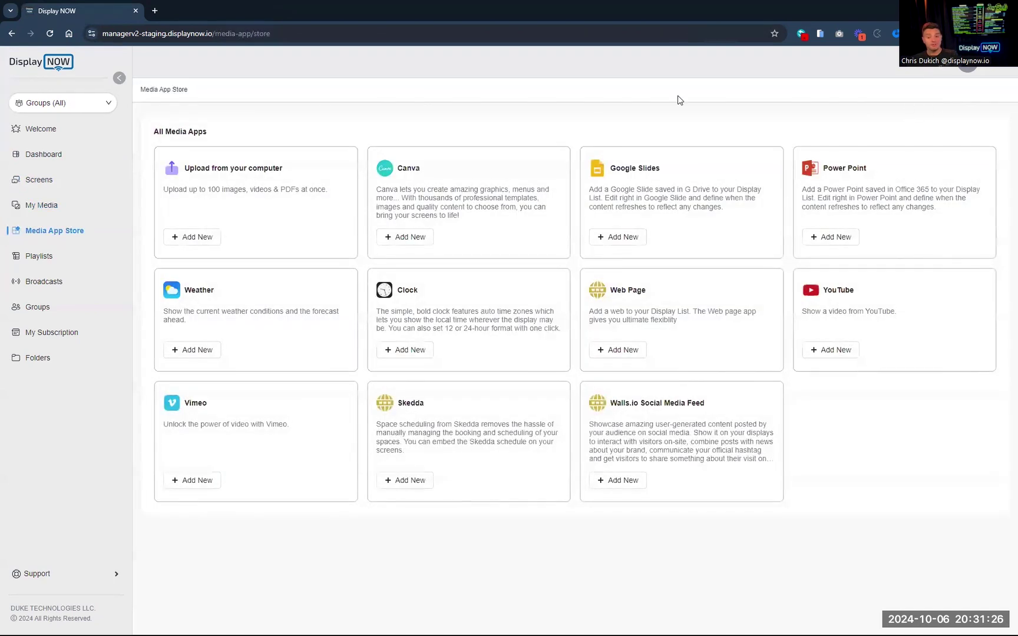
{"action": "left_click", "coordinate": [610, 237]}
{"action": "left_click", "coordinate": [344, 193]}
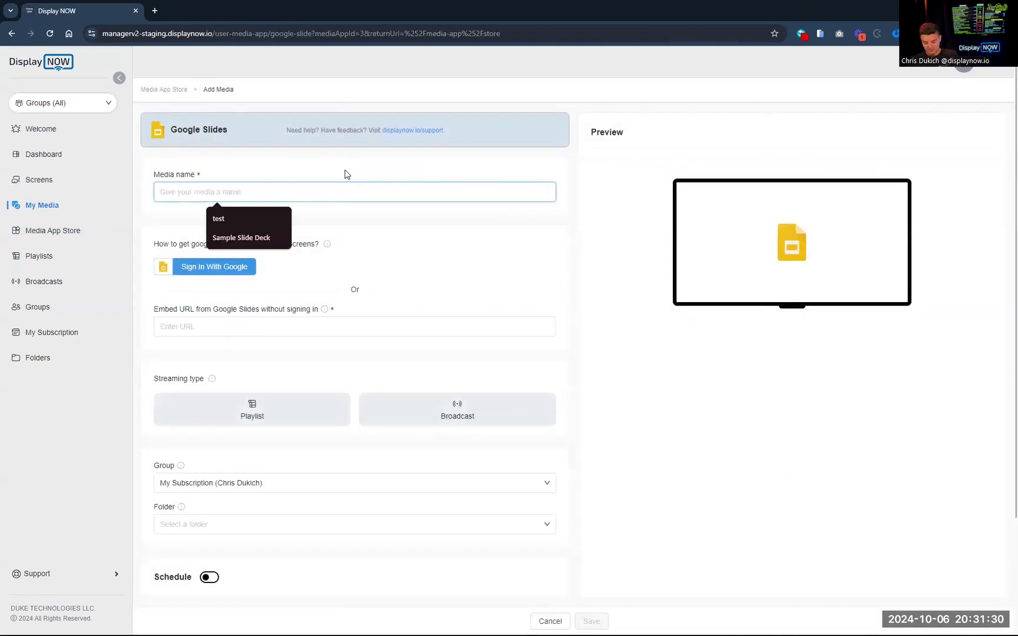
{"action": "type", "text": "Google Slide"}
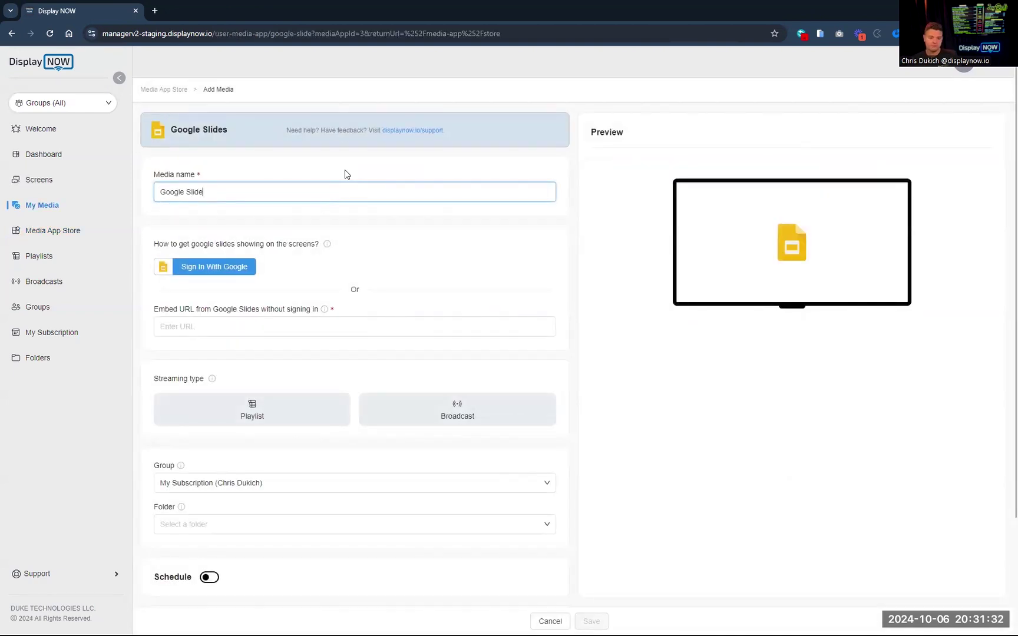
{"action": "type", "text": "s"}
- Authorize a Google account and select the "Display NOW Sample Slides" presentation as the media's source
{"action": "left_click", "coordinate": [225, 270]}
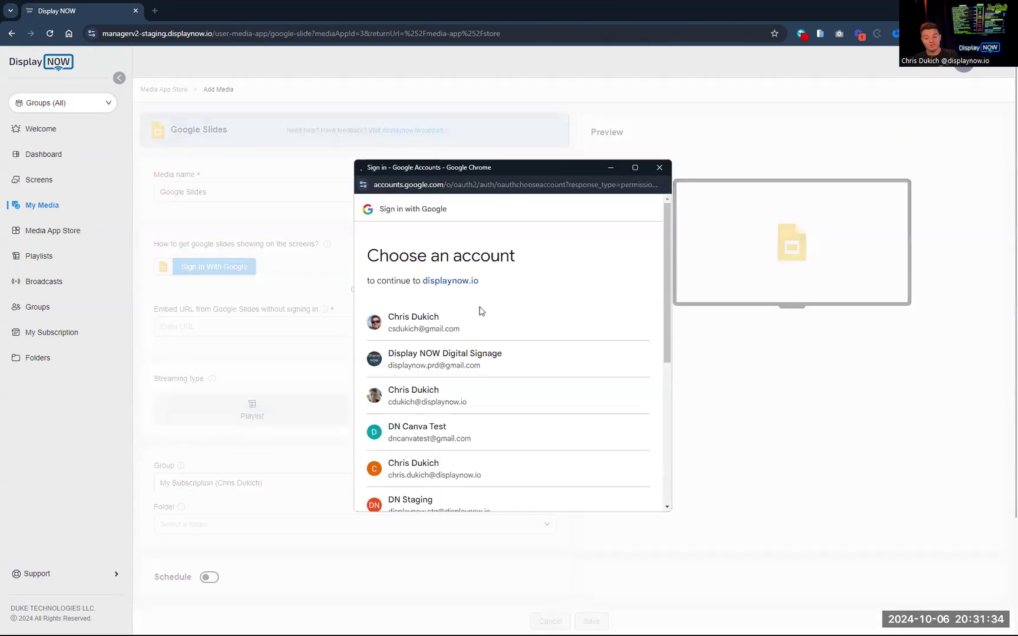
{"action": "left_click", "coordinate": [443, 402]}
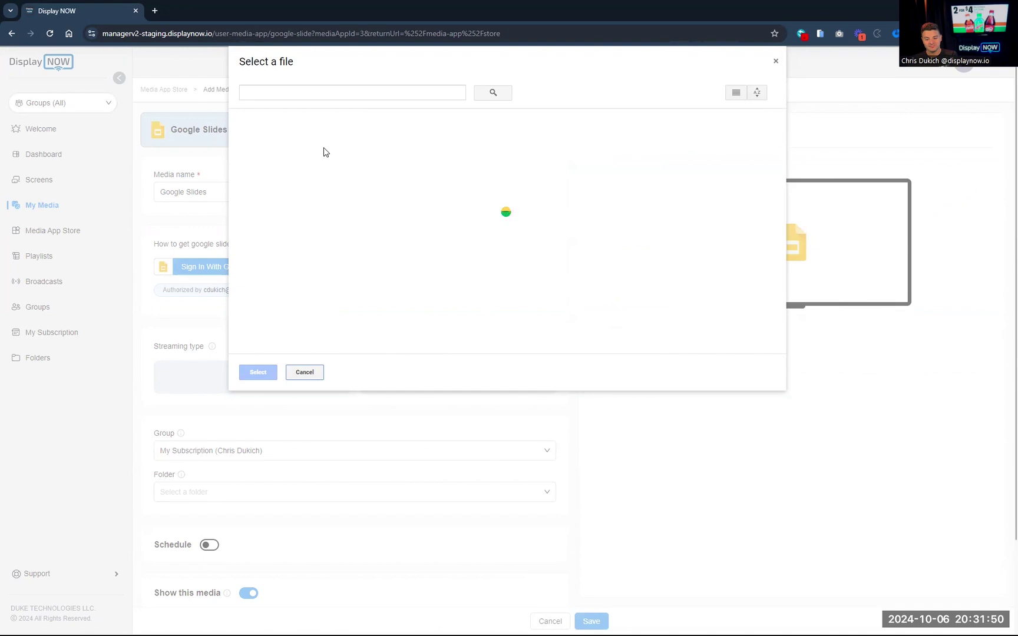
{"action": "left_click", "coordinate": [292, 158]}
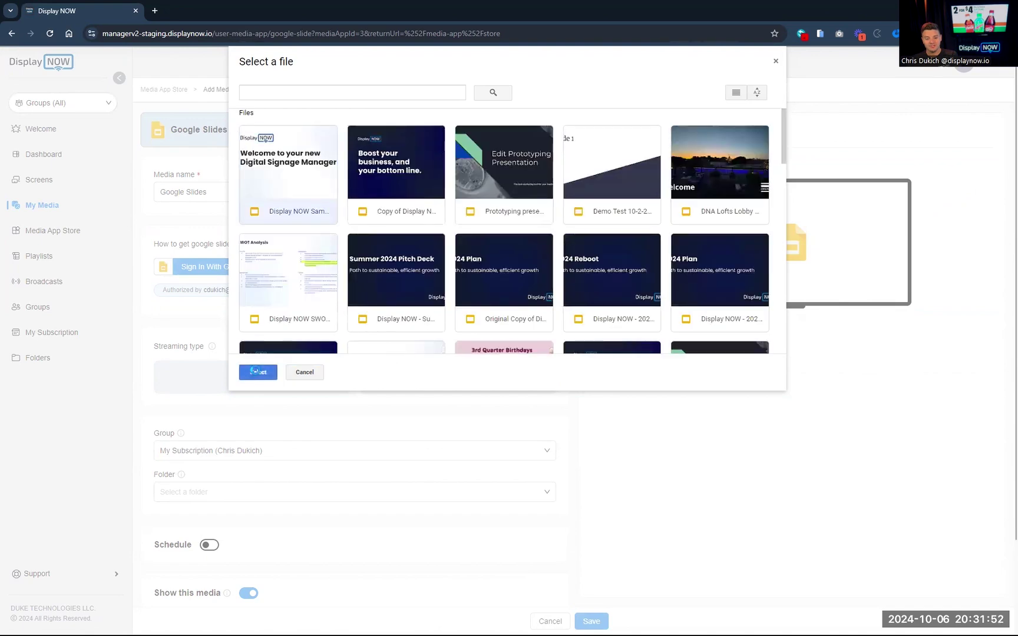
{"action": "left_click", "coordinate": [257, 372]}
- Set how long each slide is shown to 5
{"action": "scroll", "coordinate": [205, 420], "scroll_direction": "down", "scroll_amount": 2}
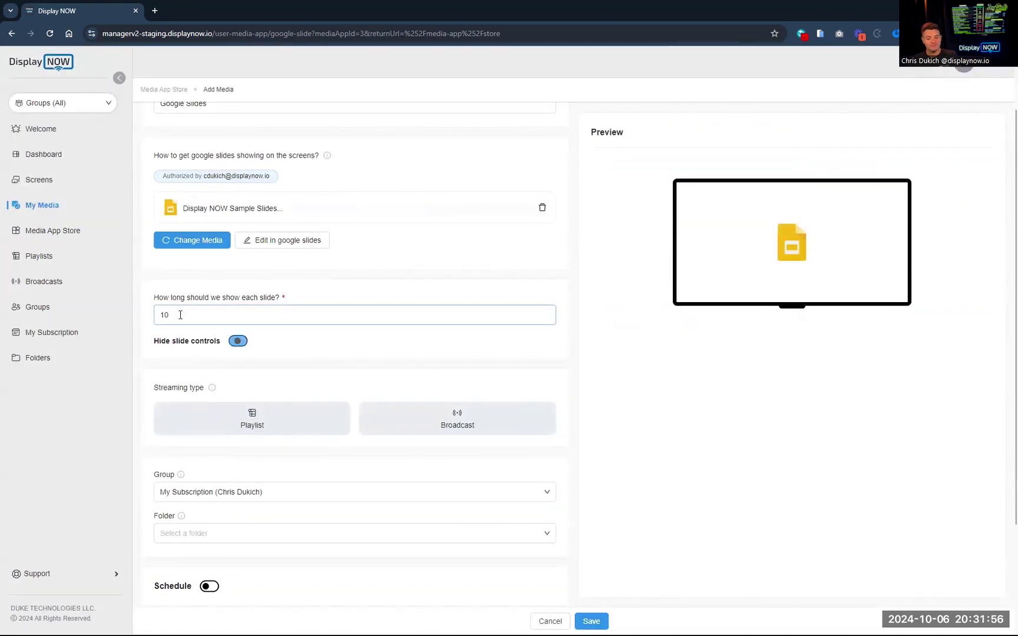
{"action": "left_click_drag", "start_coordinate": [181, 314], "coordinate": [148, 317]}
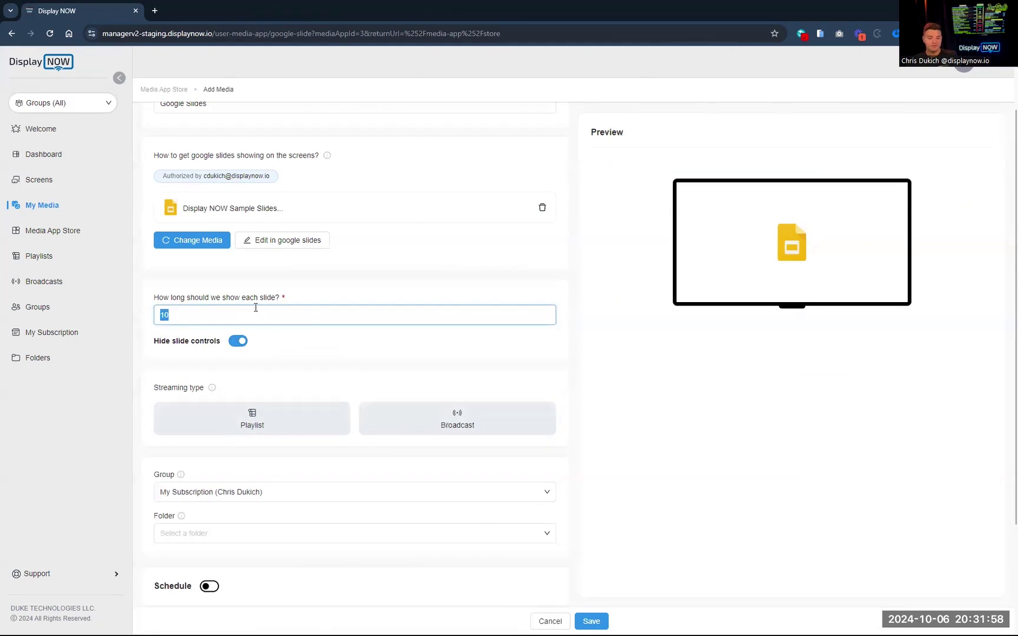
{"action": "type", "text": "5"}
{"action": "left_click", "coordinate": [315, 340]}
- Set the slides' streaming type to Playlist and add them to My First Playlist
{"action": "scroll", "coordinate": [313, 340], "scroll_direction": "down", "scroll_amount": 2}
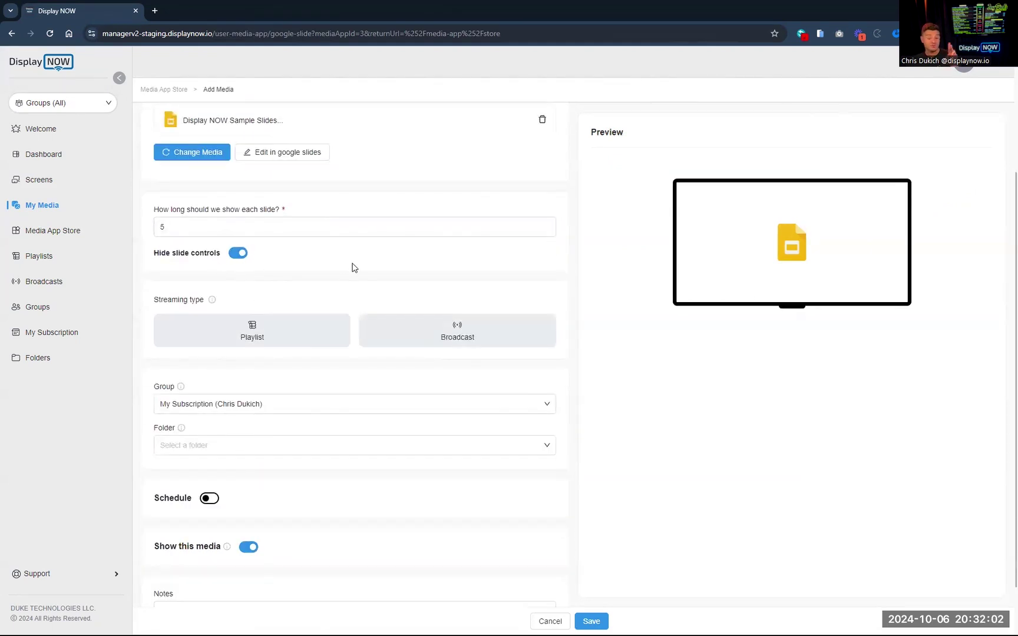
{"action": "scroll", "coordinate": [322, 272], "scroll_direction": "down", "scroll_amount": 1}
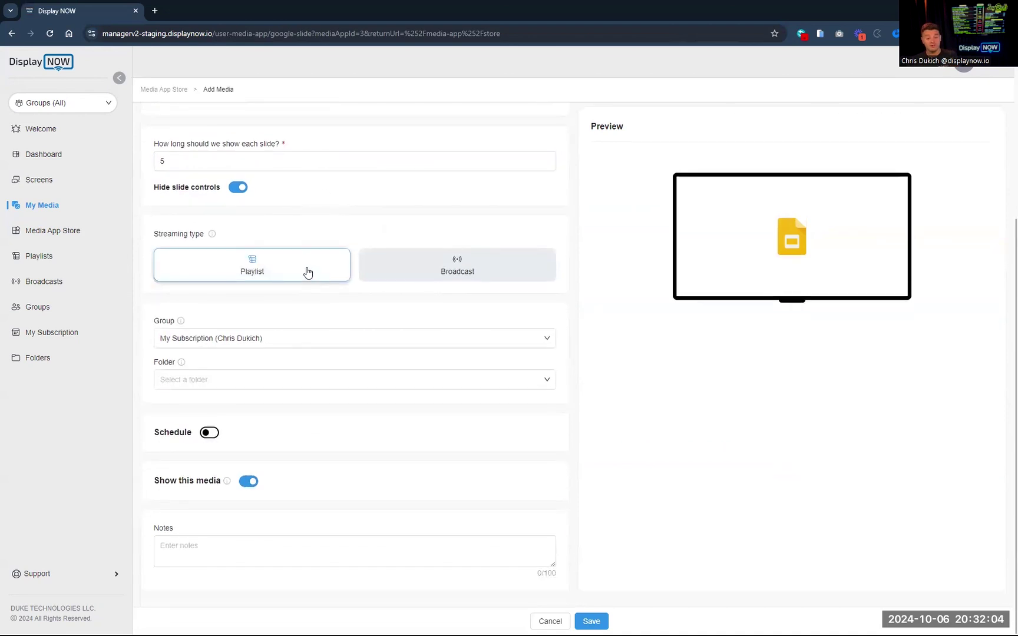
{"action": "left_click", "coordinate": [307, 261]}
{"action": "left_click", "coordinate": [708, 157]}
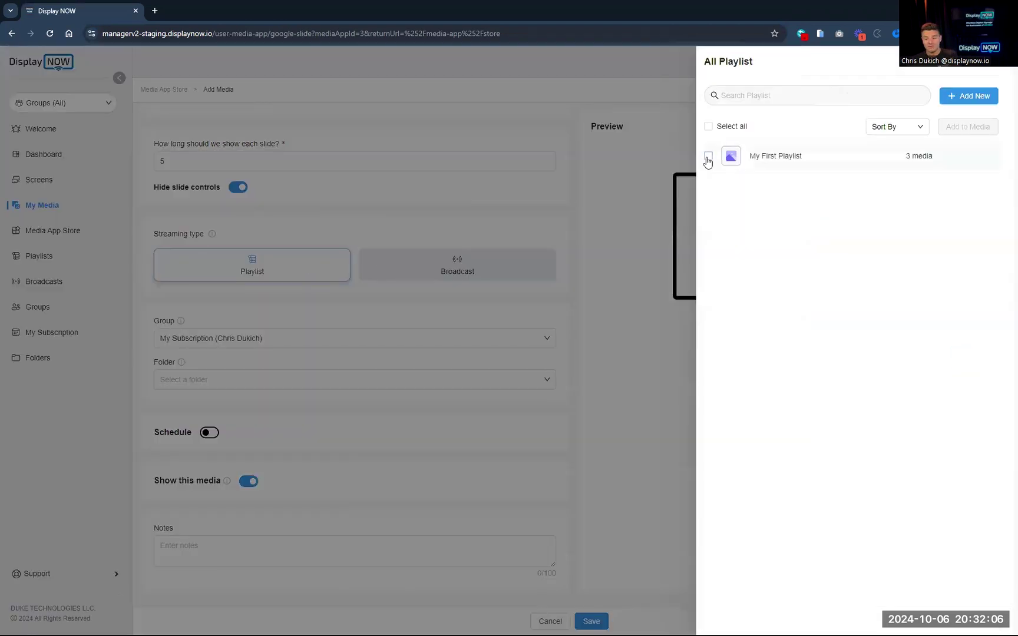
{"action": "left_click", "coordinate": [996, 73]}
{"action": "scroll", "coordinate": [198, 254], "scroll_direction": "up", "scroll_amount": 1}
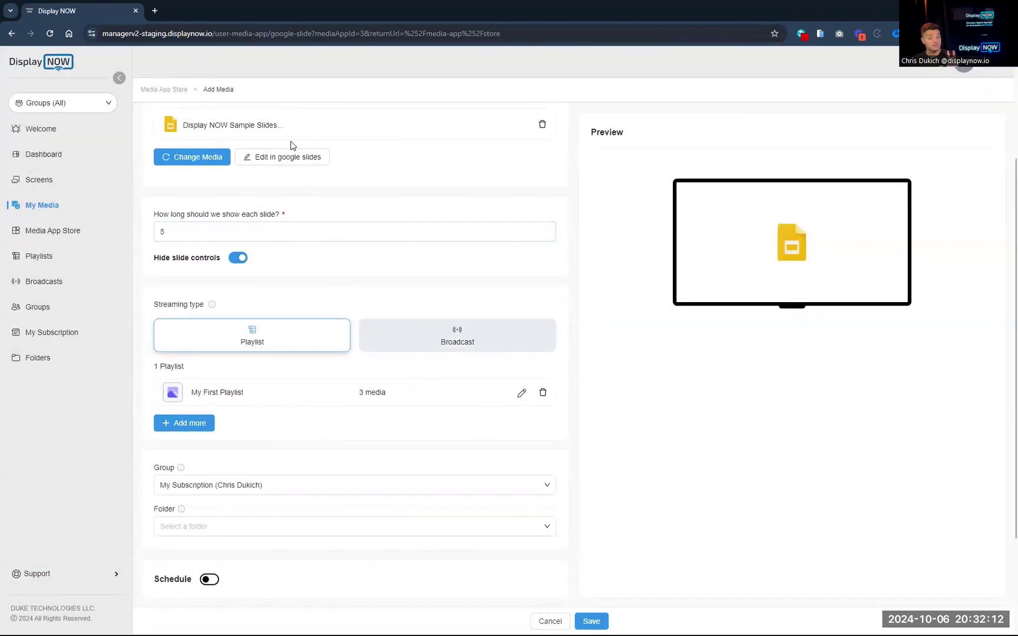
- Open the presentation for editing in Google Slides, then return to Display NOW and save the new media
{"action": "left_click", "coordinate": [289, 161]}
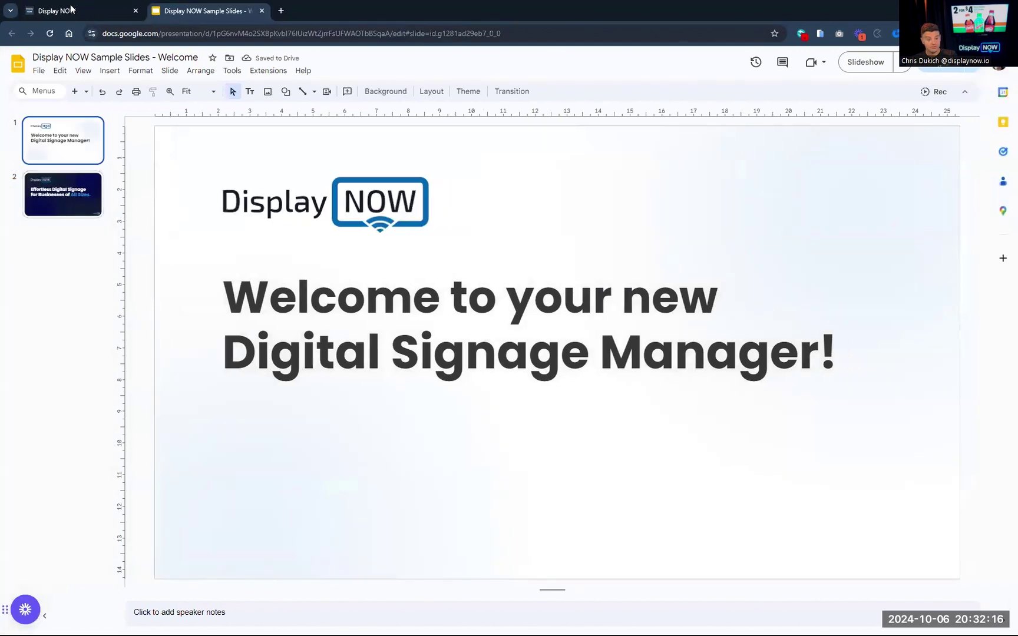
{"action": "left_click", "coordinate": [96, 18]}
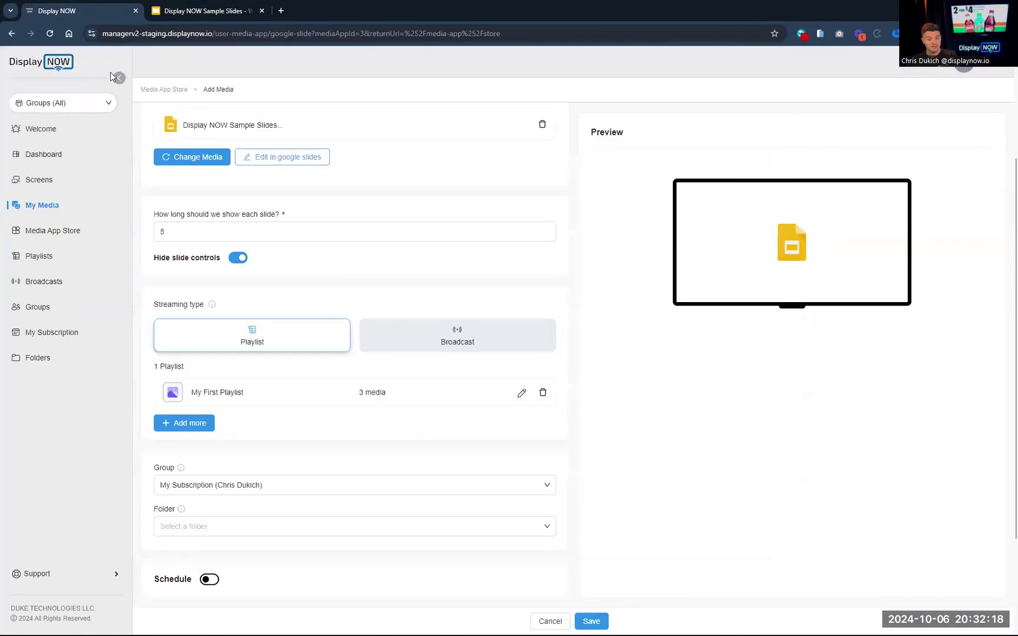
{"action": "left_click", "coordinate": [591, 621]}
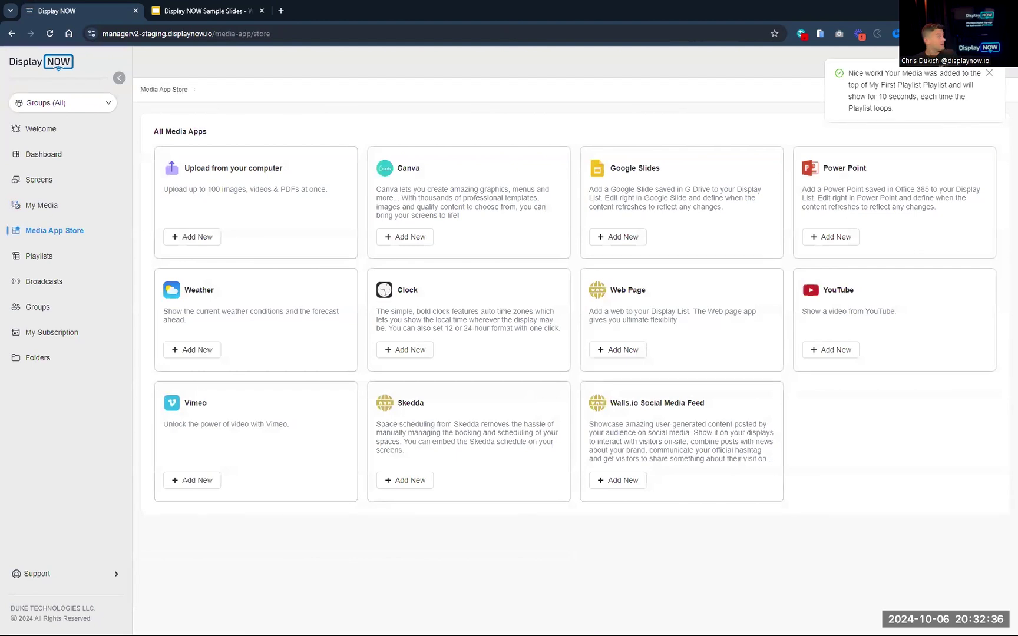
- Add the Google Slides media at the top of My First Playlist and update the playlist
{"action": "left_click", "coordinate": [38, 256]}
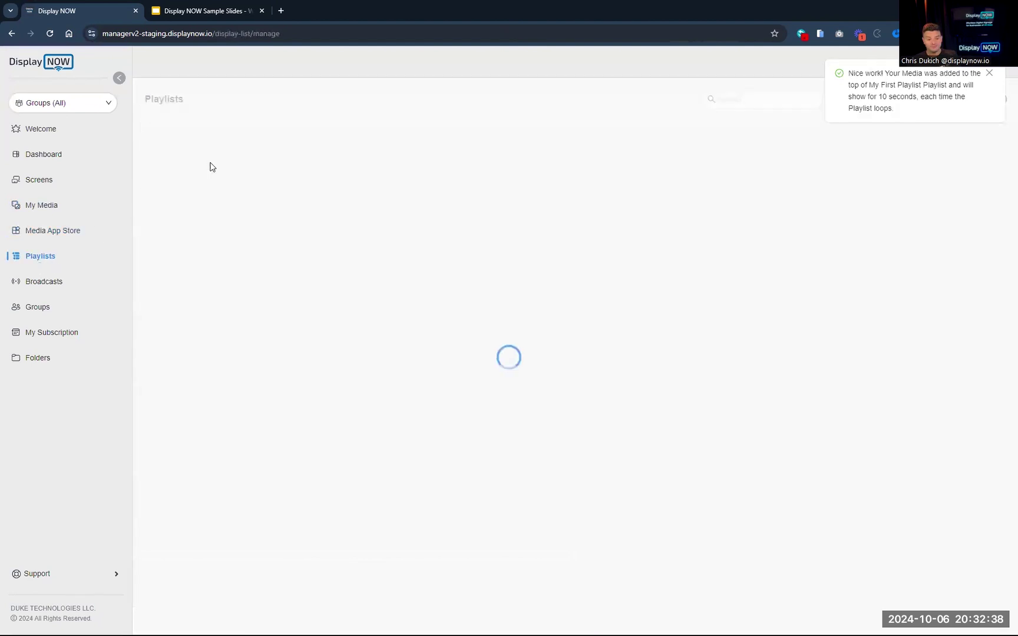
{"action": "left_click", "coordinate": [195, 169]}
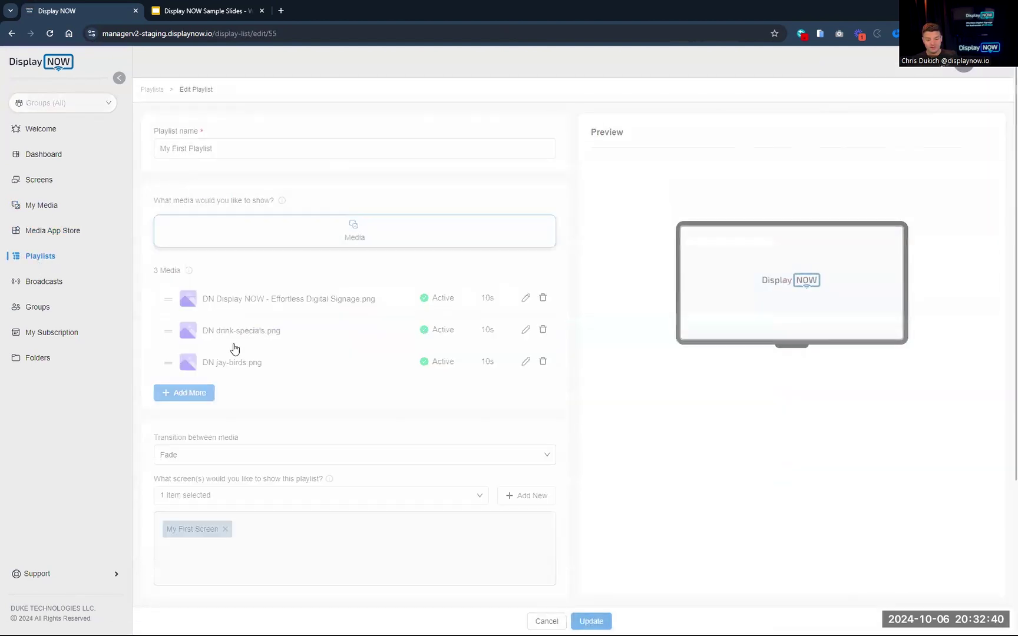
{"action": "left_click", "coordinate": [187, 399]}
{"action": "left_click", "coordinate": [708, 264]}
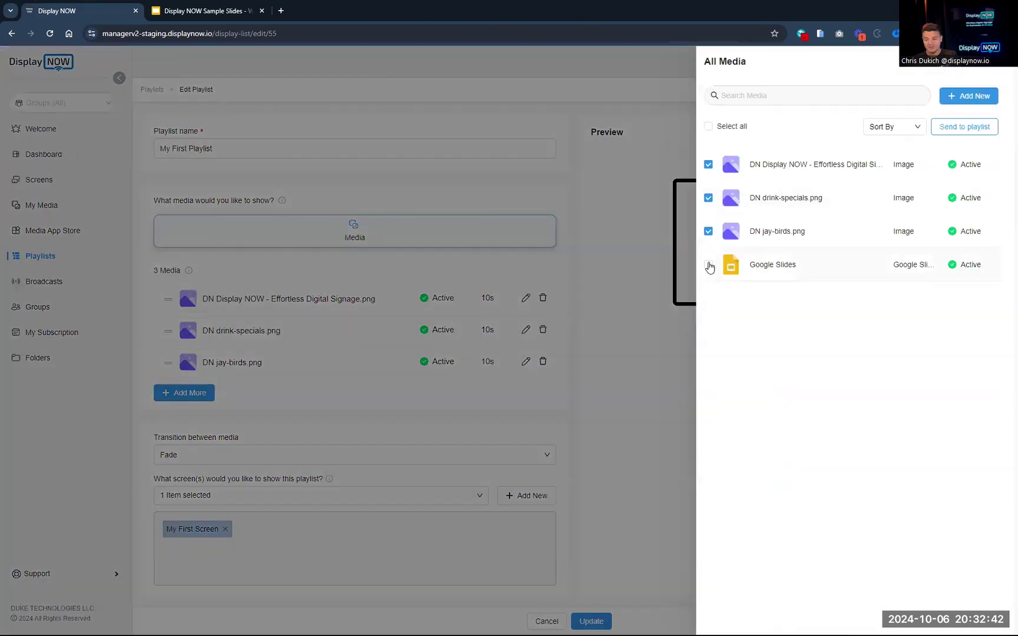
{"action": "left_click", "coordinate": [978, 127]}
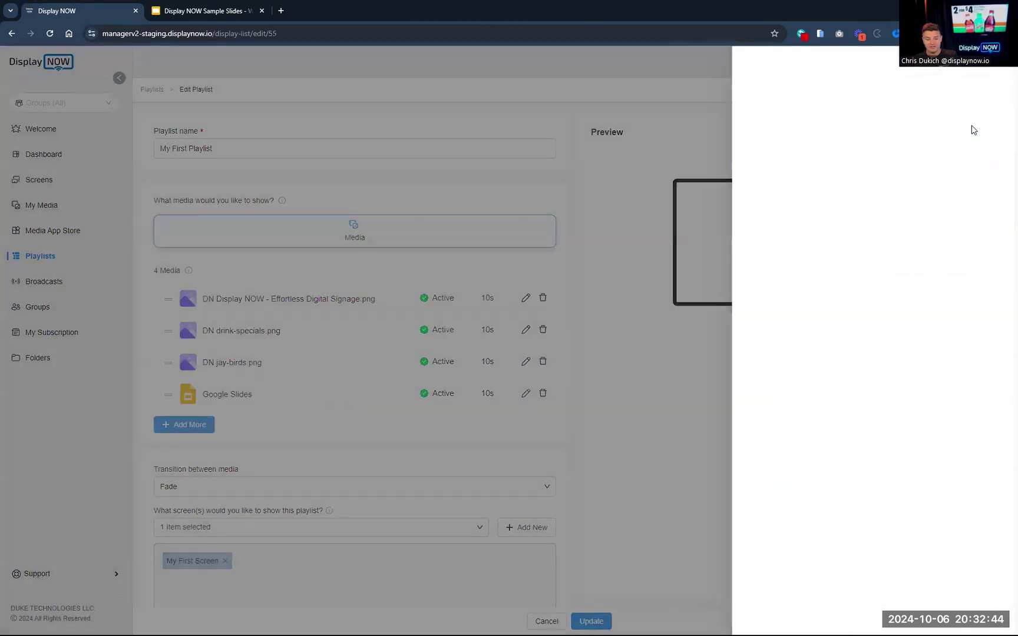
{"action": "left_click_drag", "start_coordinate": [168, 394], "coordinate": [170, 293]}
{"action": "left_click", "coordinate": [589, 619]}
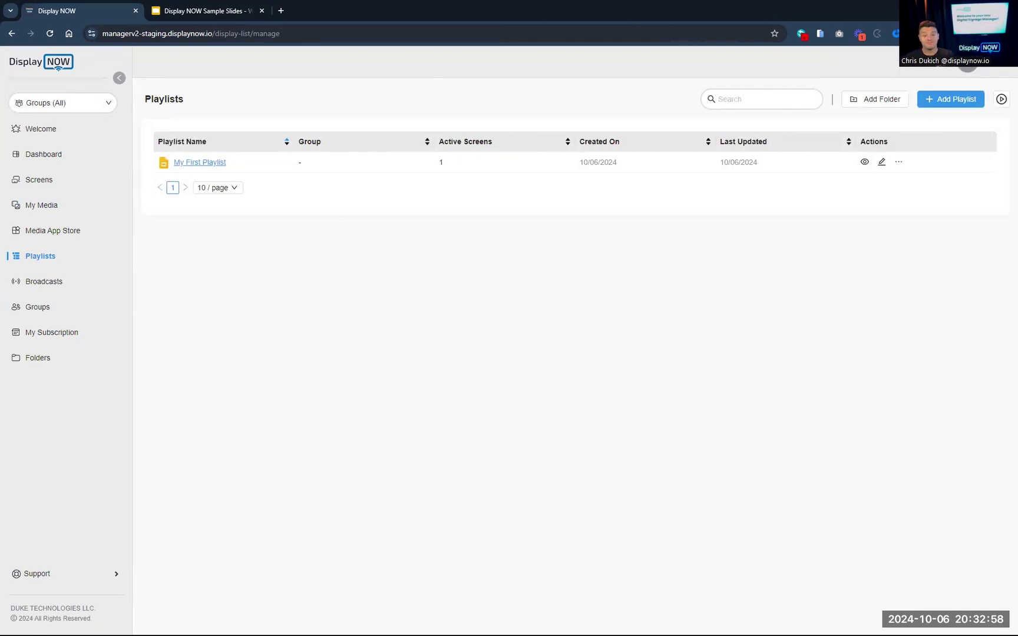
- Switch to the Google Slides presentation and replace "your" with "the" in the first slide's welcome heading
{"action": "left_click", "coordinate": [203, 10]}
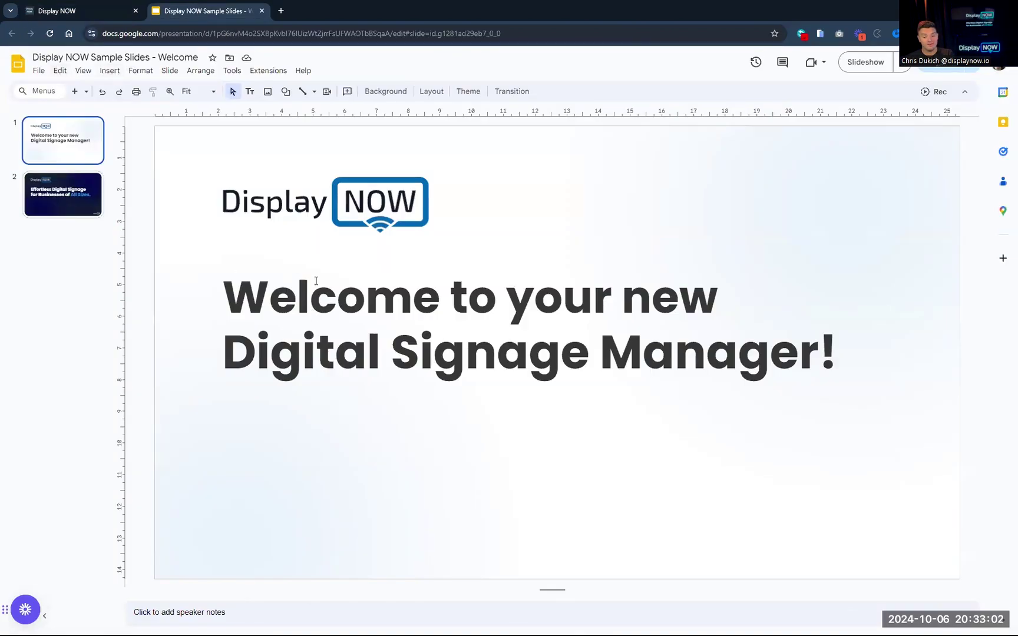
{"action": "left_click", "coordinate": [624, 304]}
{"action": "key", "text": "BackSpace"}
{"action": "key", "text": "BackSpace"}
{"action": "key", "text": "BackSpace"}
{"action": "key", "text": "BackSpace"}
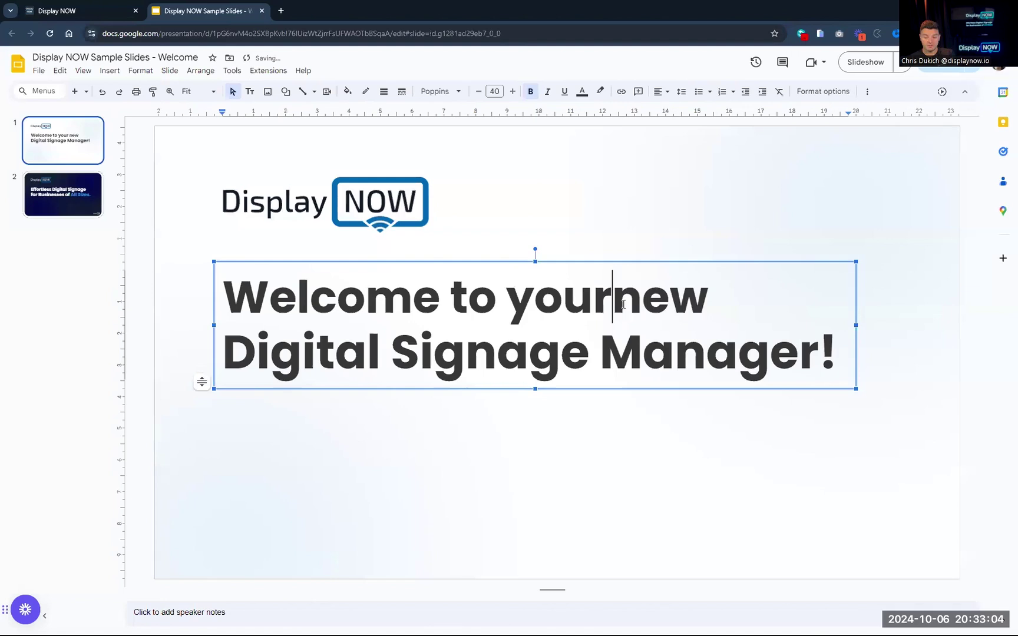
{"action": "key", "text": "BackSpace"}
{"action": "type", "text": "the"}
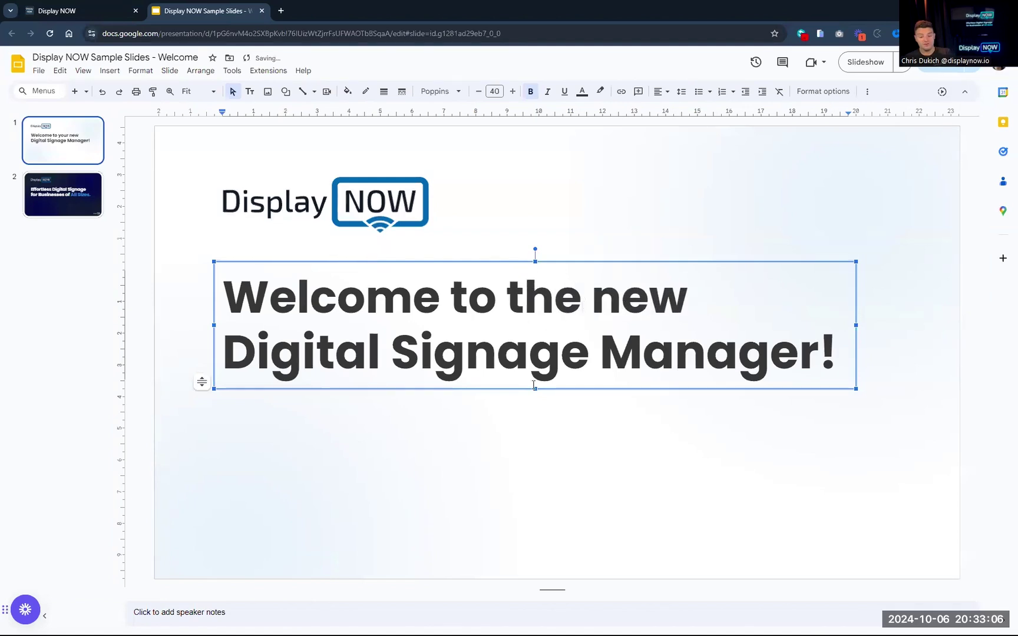
{"action": "left_click", "coordinate": [525, 428]}
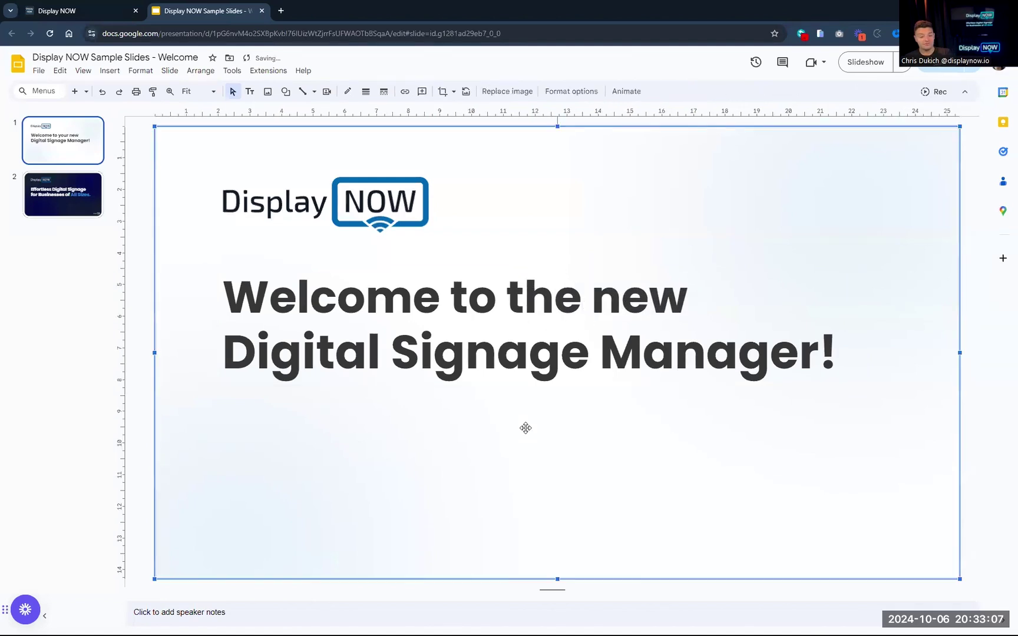
{"action": "left_click", "coordinate": [135, 302]}
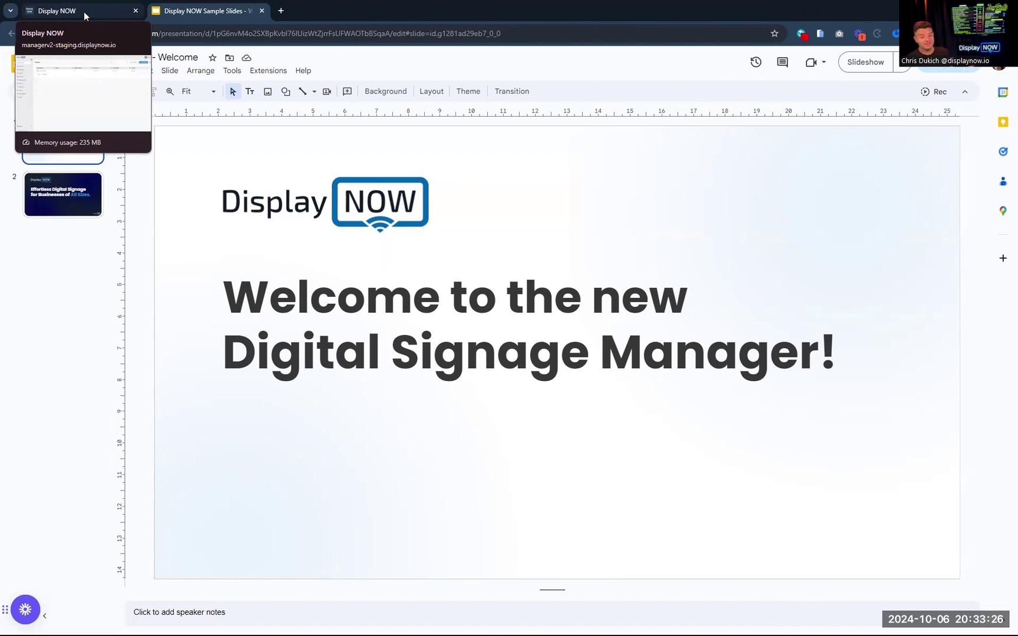
{"action": "left_click", "coordinate": [71, 284]}
{"action": "left_click", "coordinate": [36, 144]}
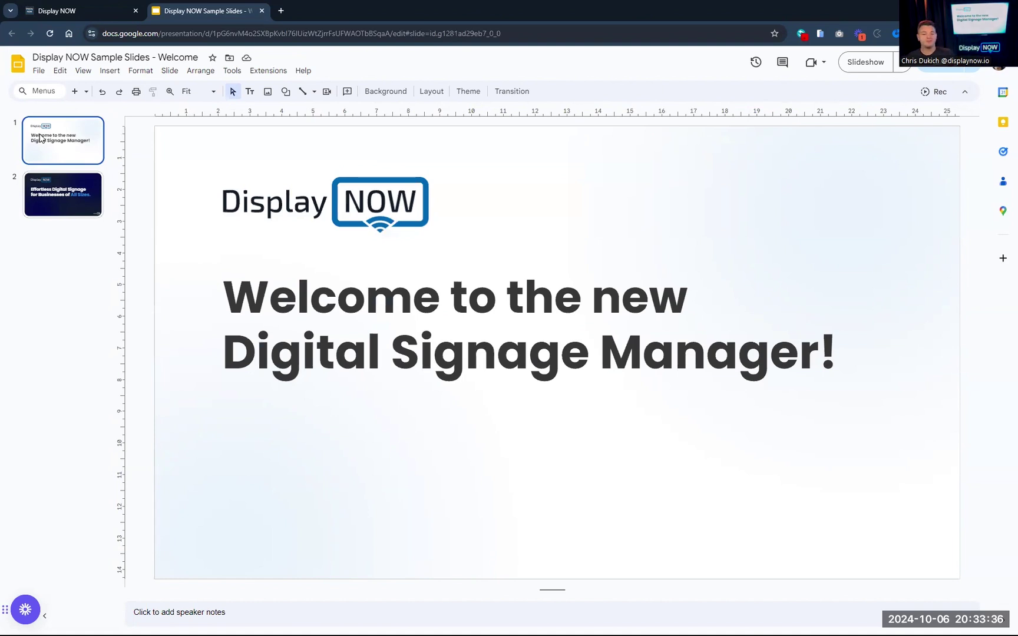
- Return to Display NOW and start a new broadcast named "Testing Broadcasts"
{"action": "left_click", "coordinate": [79, 10]}
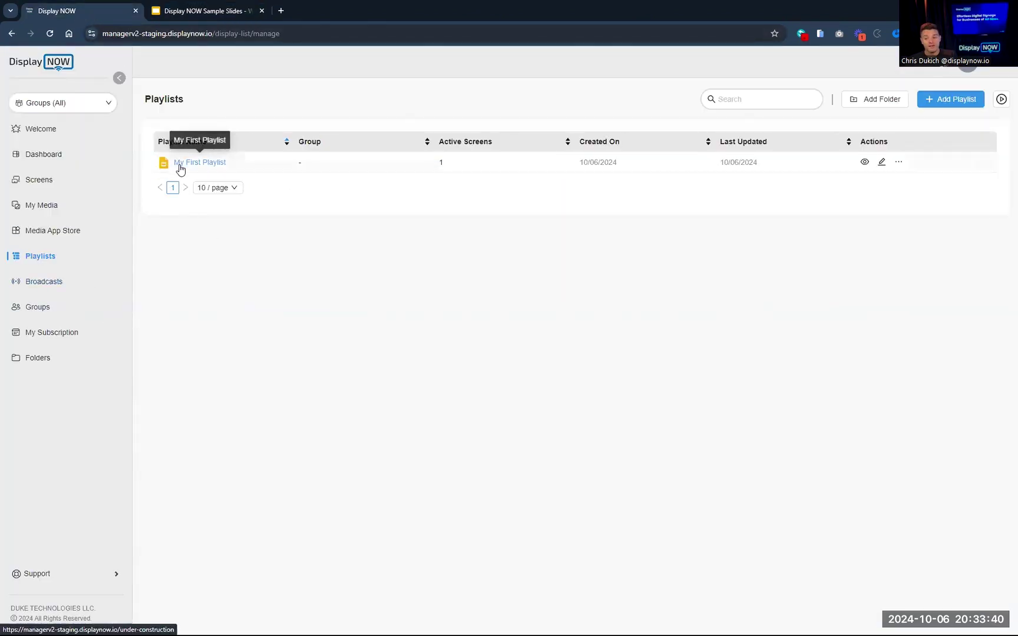
{"action": "left_click", "coordinate": [44, 282]}
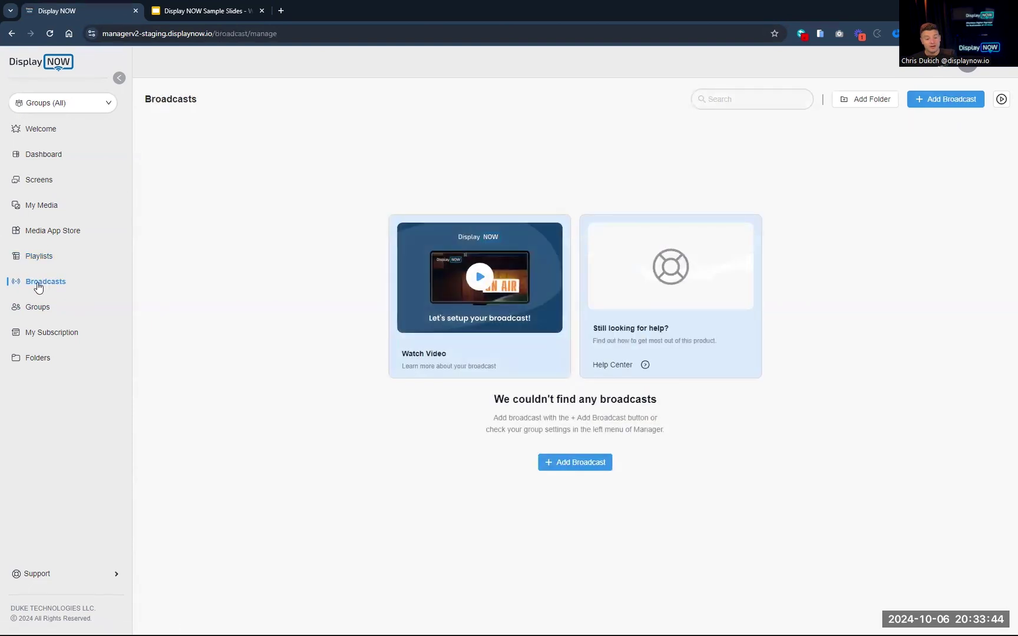
{"action": "left_click", "coordinate": [933, 100]}
{"action": "left_click", "coordinate": [293, 141]}
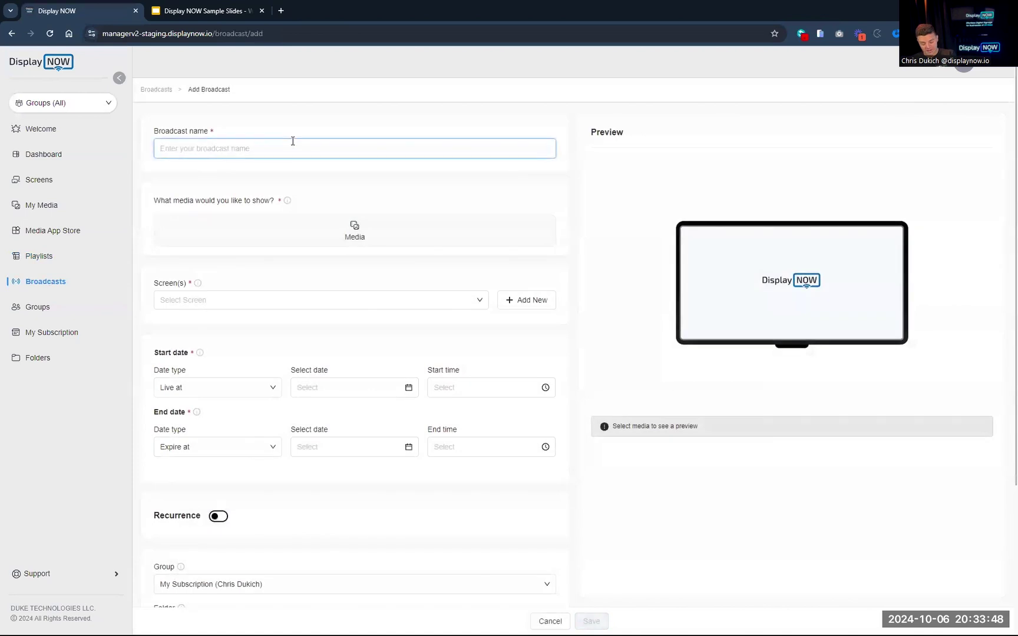
{"action": "type", "text": "Test"}
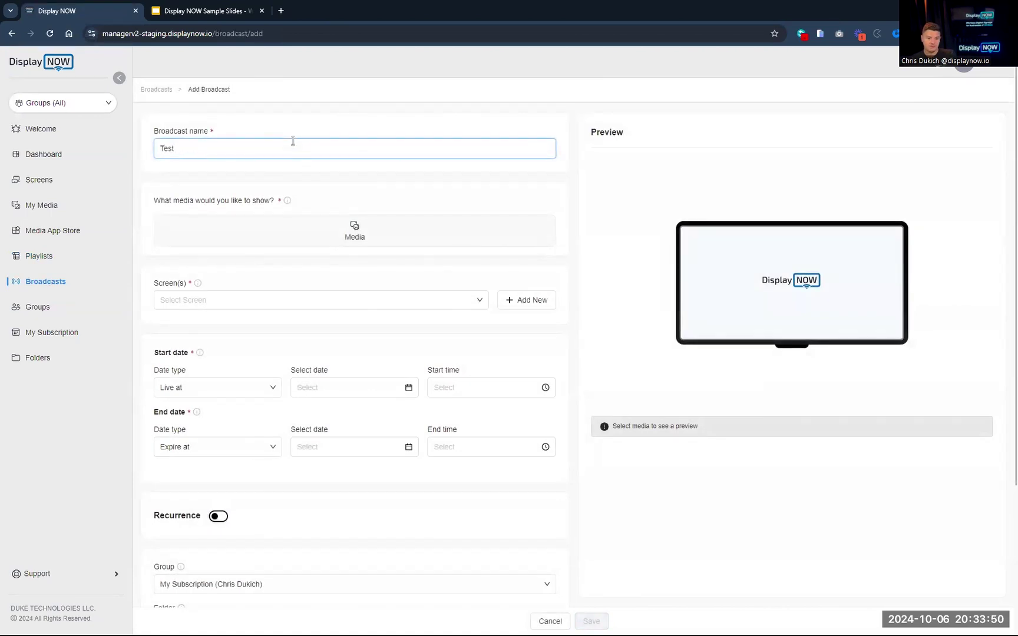
{"action": "type", "text": "ing Broad"}
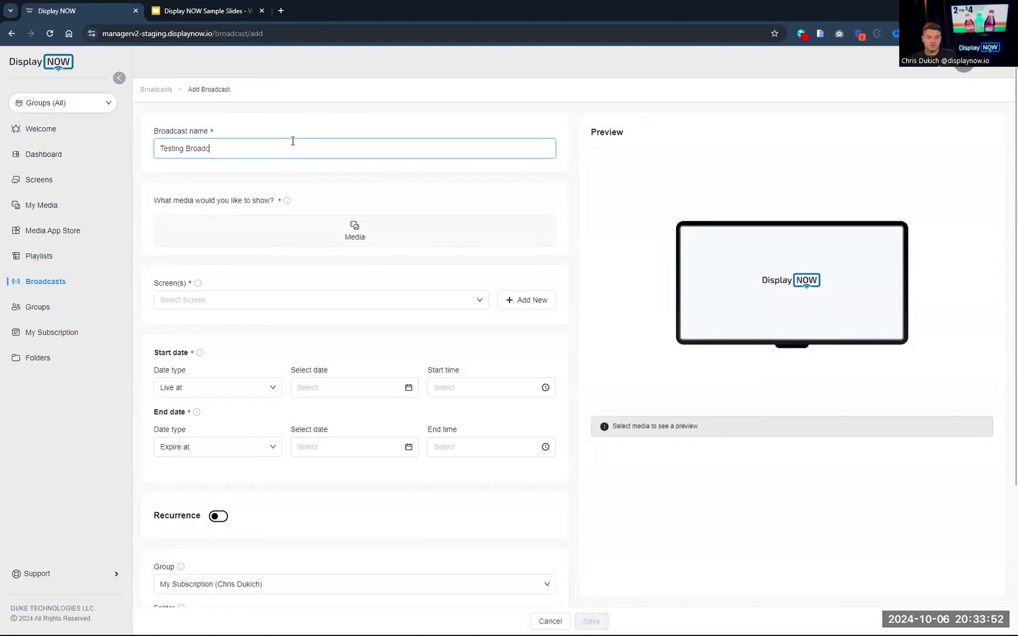
{"action": "type", "text": "casts"}
- Choose the "DN Display NOW - Effortless Digital Signage" image as the broadcast's media and assign the broadcast to My First Screen
{"action": "left_click", "coordinate": [362, 229]}
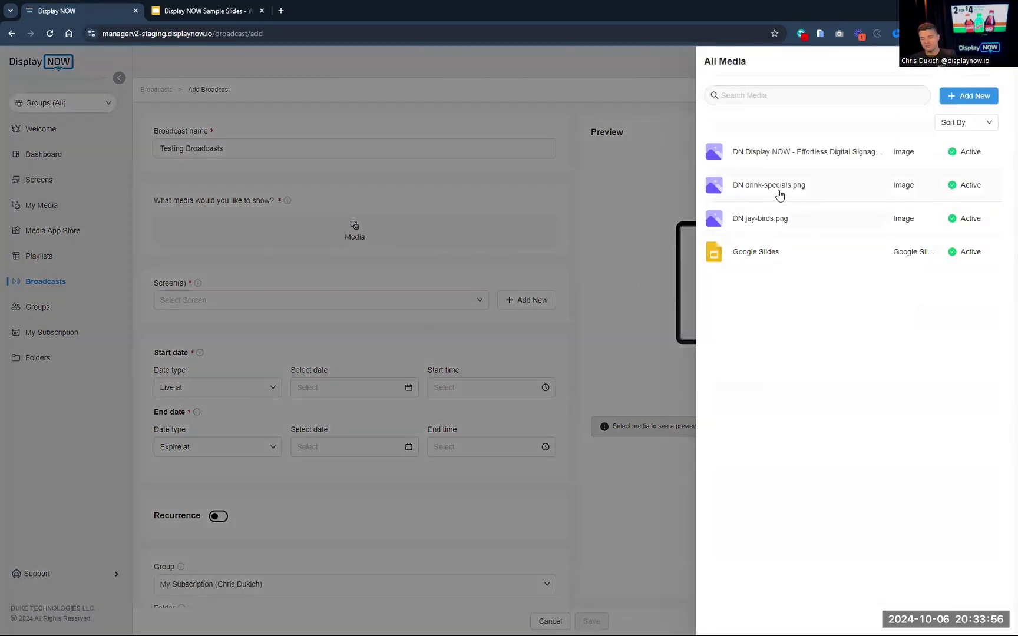
{"action": "left_click", "coordinate": [794, 157]}
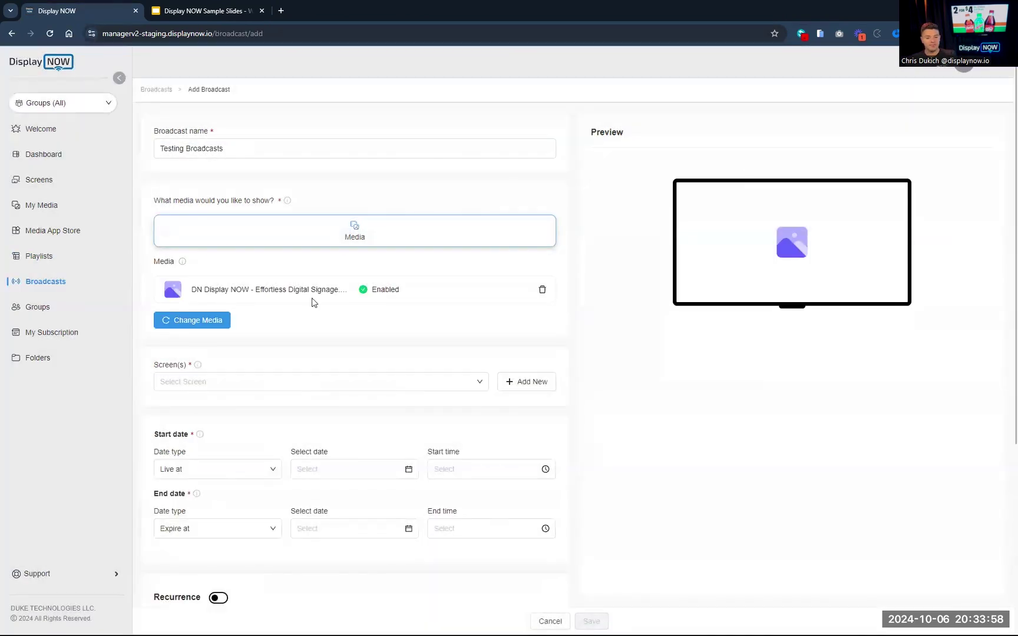
{"action": "left_click", "coordinate": [251, 377]}
{"action": "left_click", "coordinate": [192, 404]}
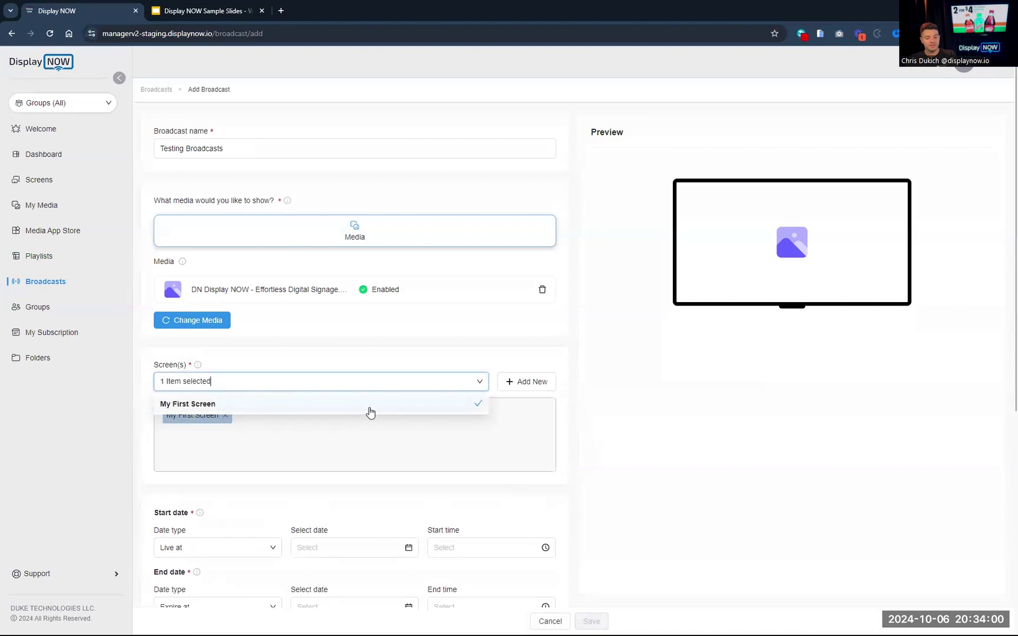
{"action": "left_click", "coordinate": [404, 365]}
- Schedule the broadcast to go live on 10/07/2024 and expire on 10/08/2024
{"action": "scroll", "coordinate": [398, 368], "scroll_direction": "down", "scroll_amount": 4}
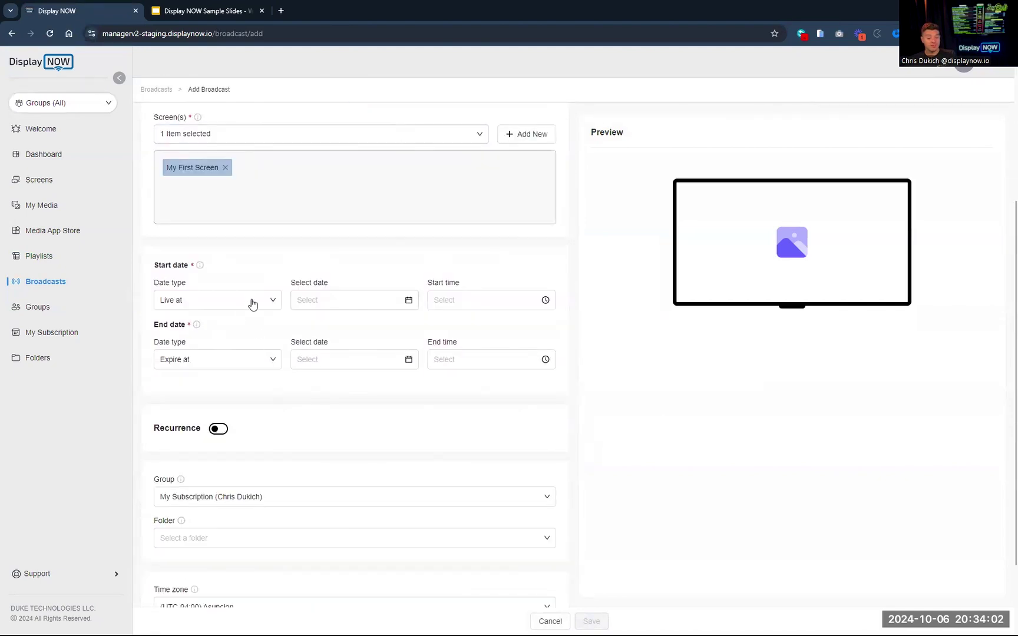
{"action": "left_click", "coordinate": [255, 303]}
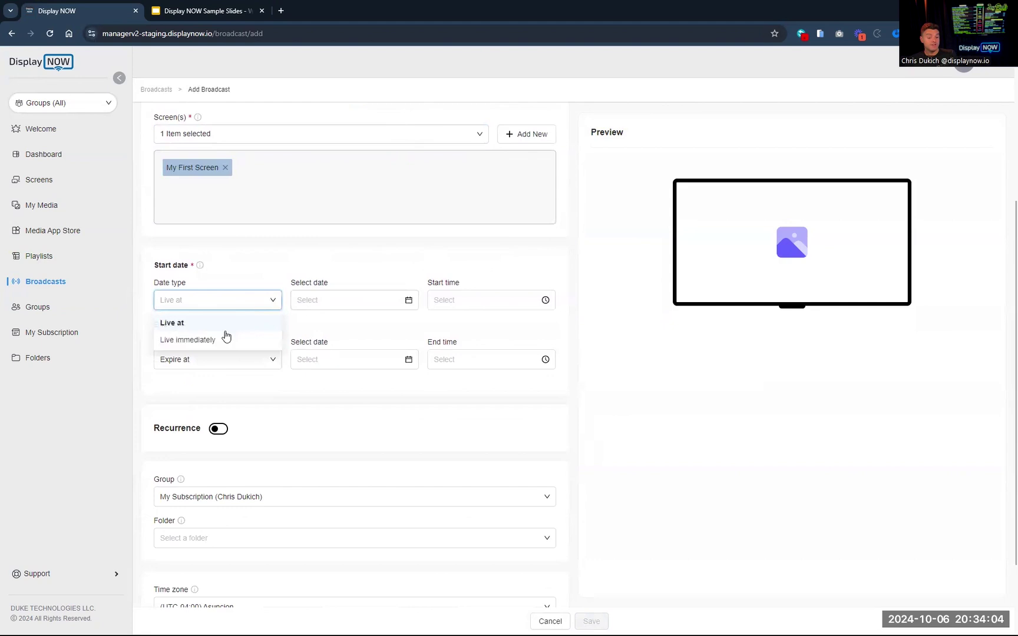
{"action": "left_click", "coordinate": [229, 358]}
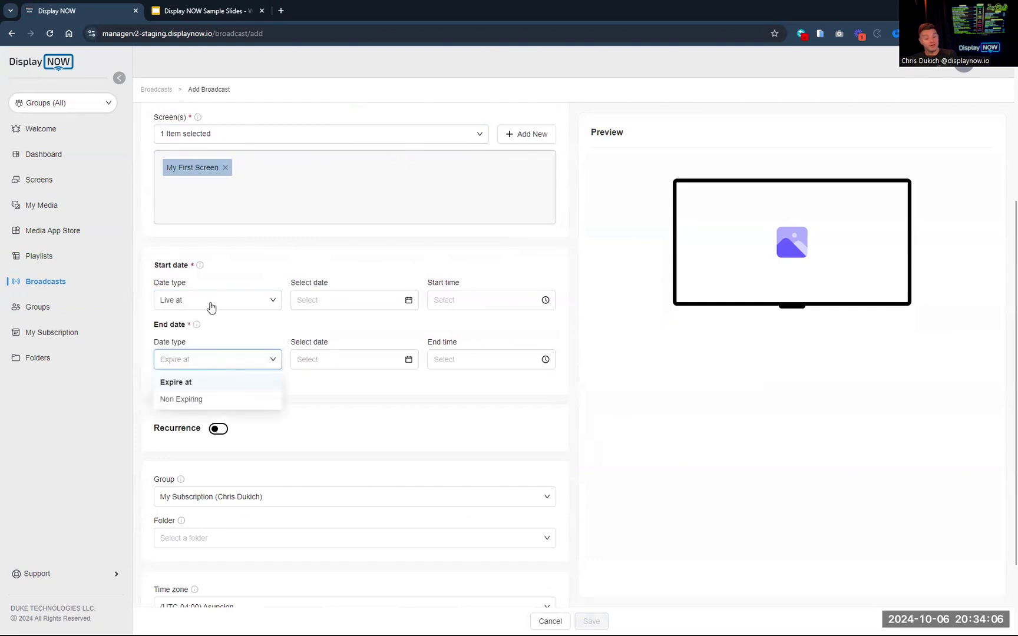
{"action": "left_click", "coordinate": [212, 302]}
{"action": "left_click", "coordinate": [201, 324]}
{"action": "left_click", "coordinate": [340, 300]}
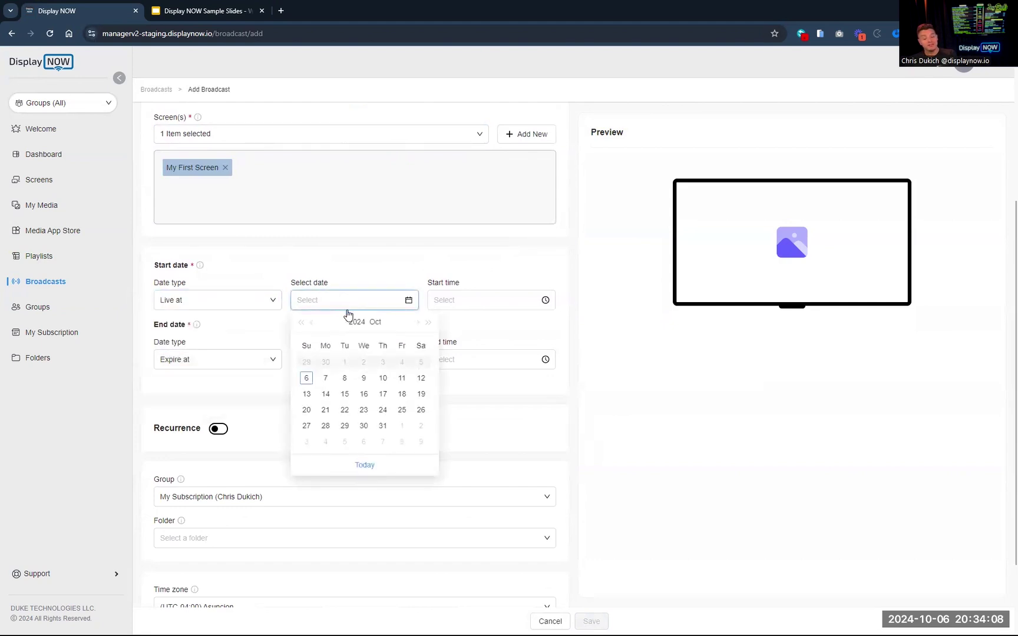
{"action": "left_click", "coordinate": [326, 377]}
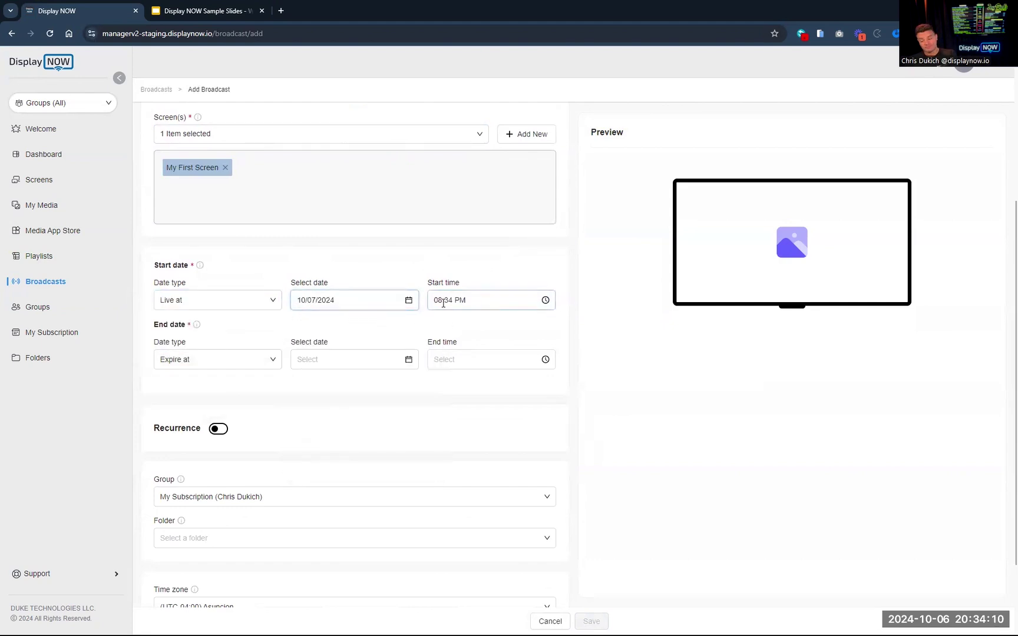
{"action": "left_click", "coordinate": [263, 361]}
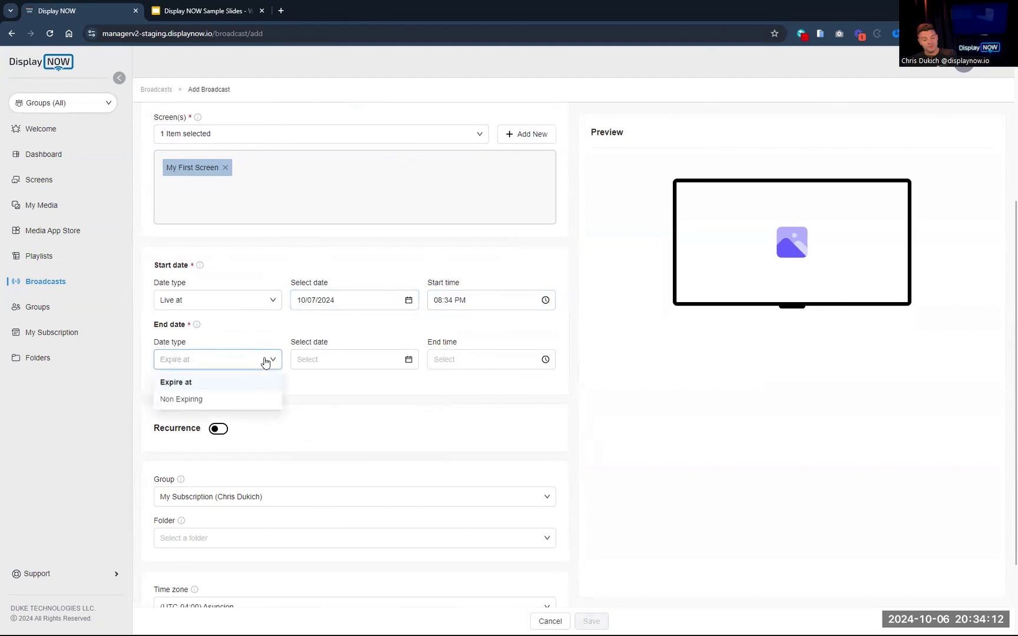
{"action": "left_click", "coordinate": [321, 360]}
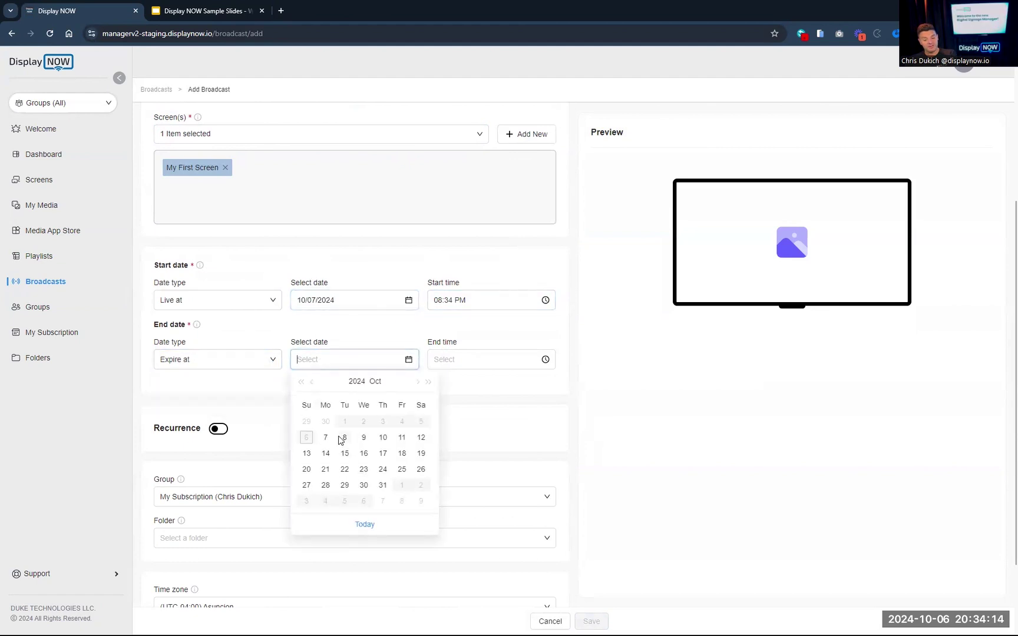
{"action": "left_click", "coordinate": [345, 438]}
- Enable recurrence for the broadcast, repeating weekly on Monday, Wednesday and Friday
{"action": "scroll", "coordinate": [341, 411], "scroll_direction": "down", "scroll_amount": 2}
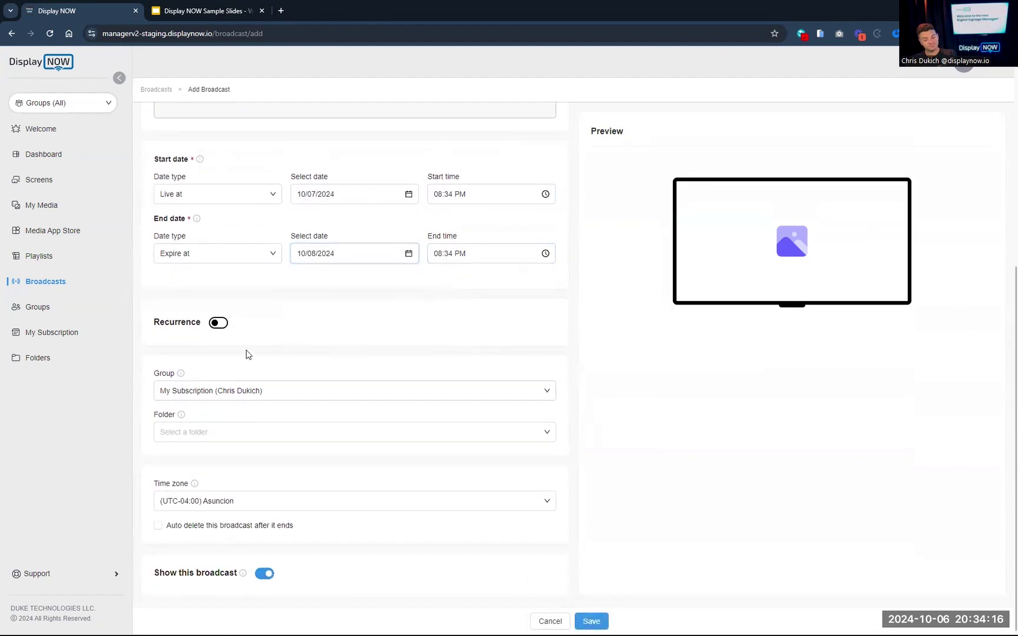
{"action": "left_click", "coordinate": [217, 323]}
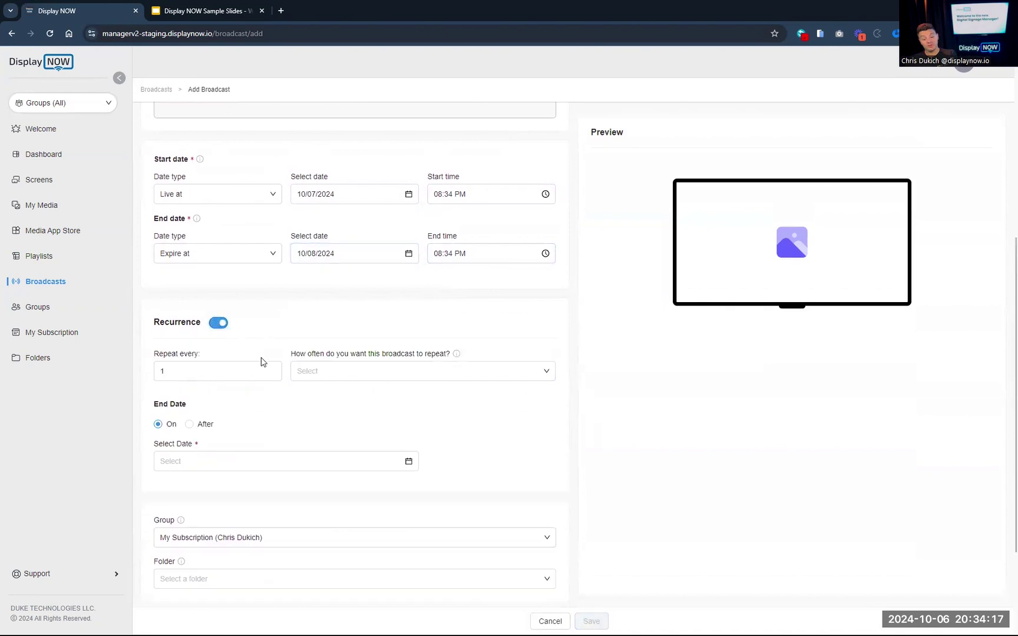
{"action": "left_click", "coordinate": [314, 371]}
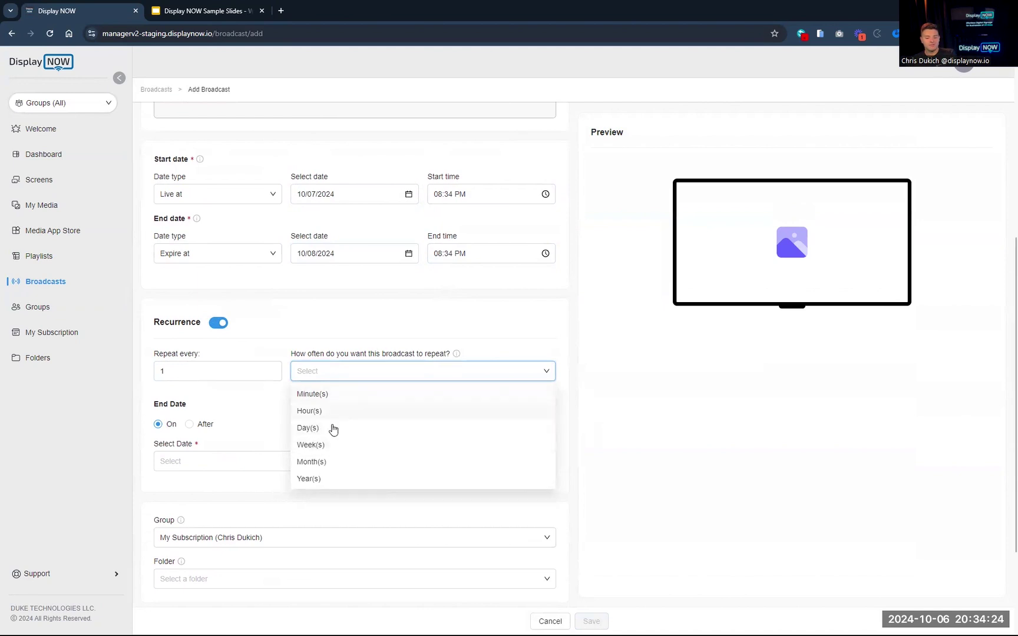
{"action": "left_click", "coordinate": [333, 447]}
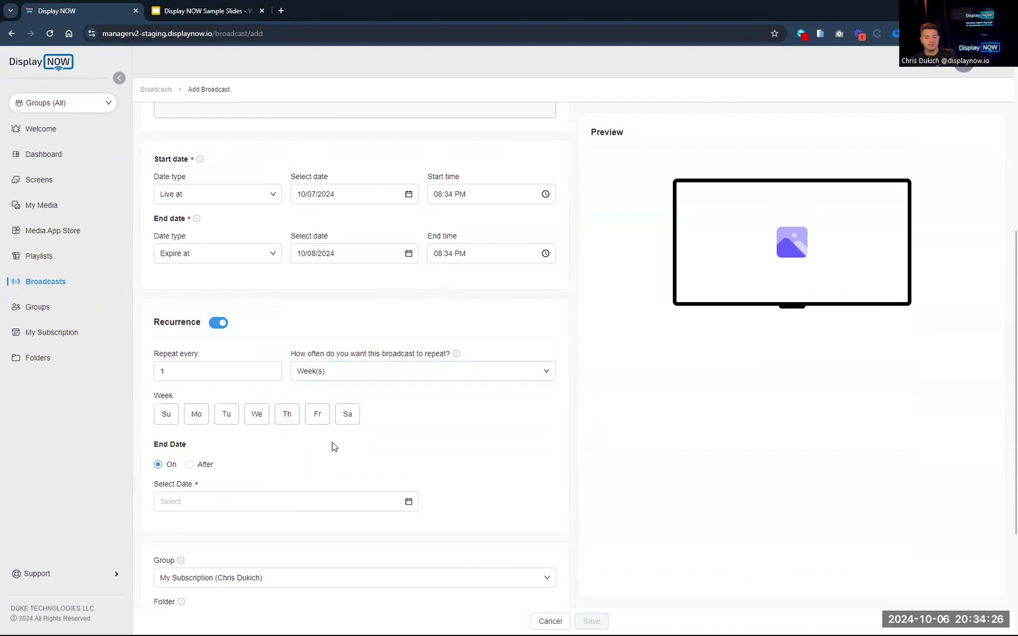
{"action": "left_click", "coordinate": [196, 416]}
{"action": "left_click", "coordinate": [257, 415]}
{"action": "left_click", "coordinate": [316, 418]}
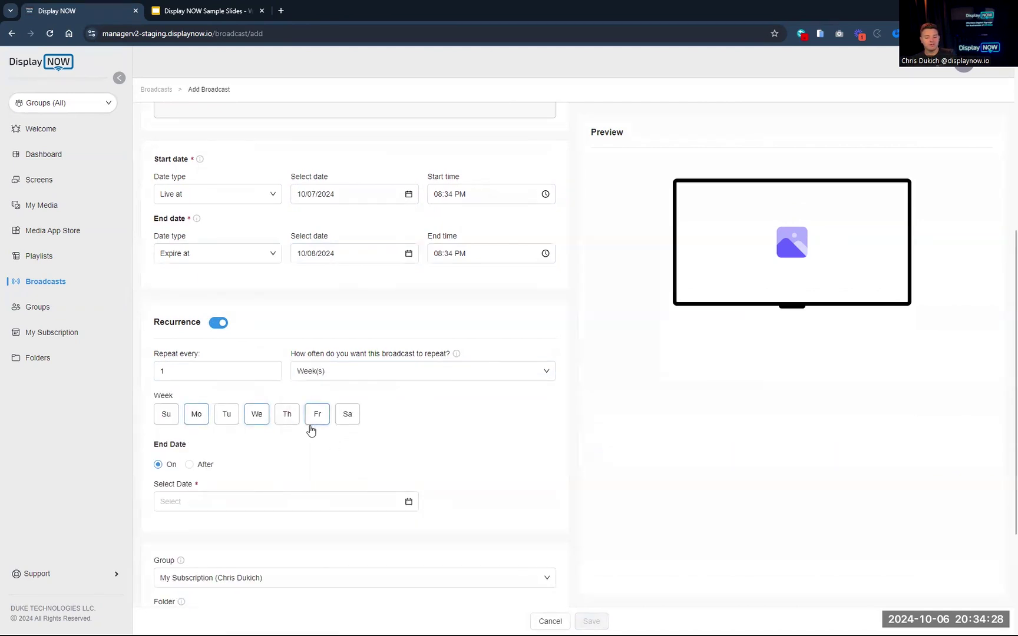
- Set the recurrence to end after 111 occurrences and save the broadcast
{"action": "scroll", "coordinate": [424, 407], "scroll_direction": "down", "scroll_amount": 1}
{"action": "scroll", "coordinate": [443, 399], "scroll_direction": "down", "scroll_amount": 3}
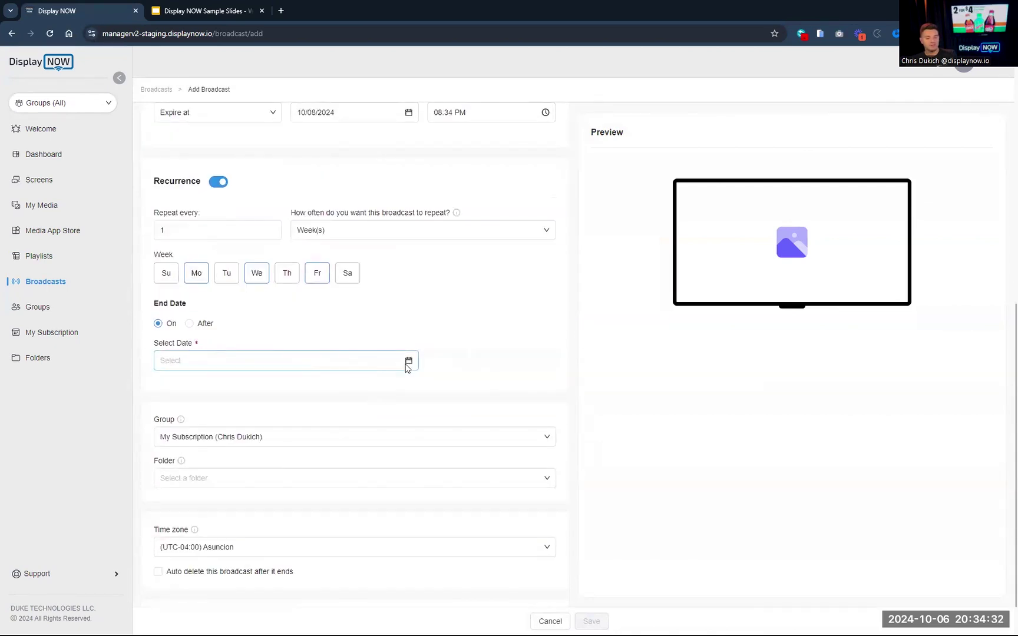
{"action": "left_click", "coordinate": [203, 322]}
{"action": "left_click", "coordinate": [261, 358]}
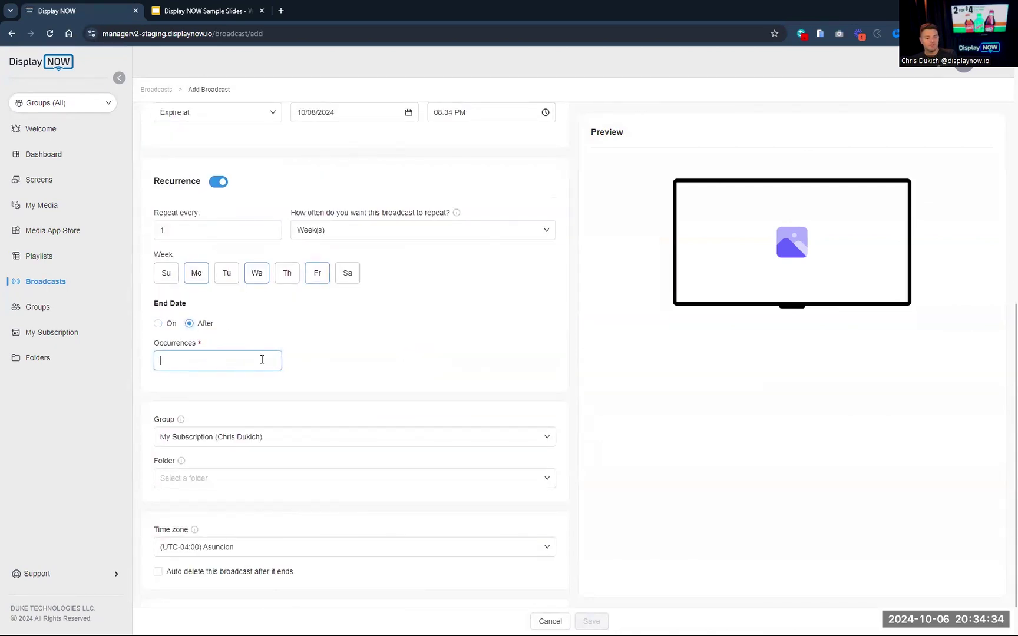
{"action": "type", "text": "10000"}
{"action": "key", "text": "BackSpace"}
{"action": "key", "text": "BackSpace"}
{"action": "key", "text": "BackSpace"}
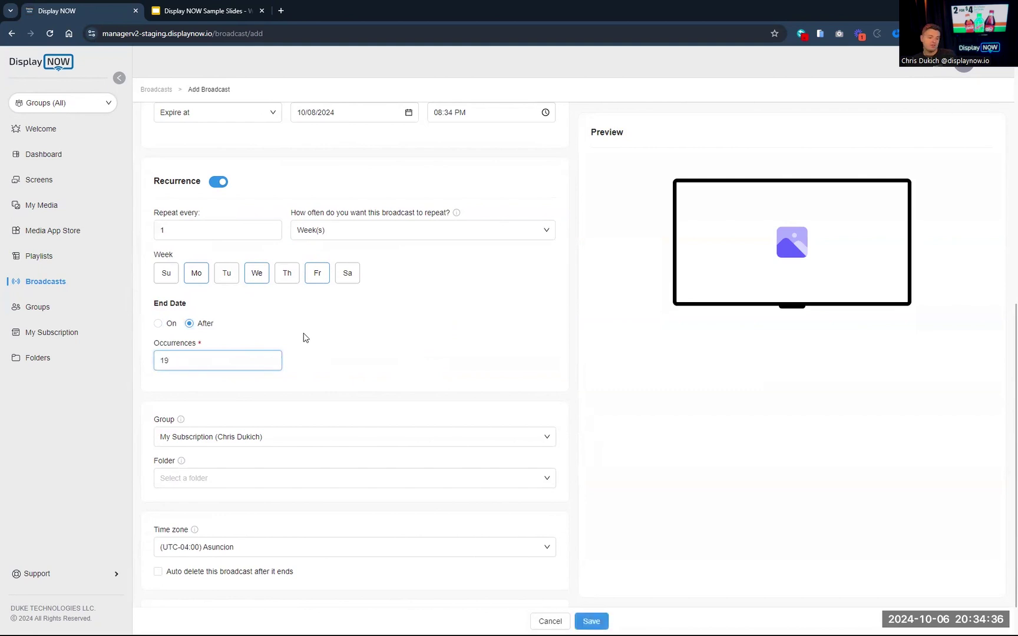
{"action": "key", "text": "BackSpace"}
{"action": "key", "text": "BackSpace"}
{"action": "type", "text": "11"}
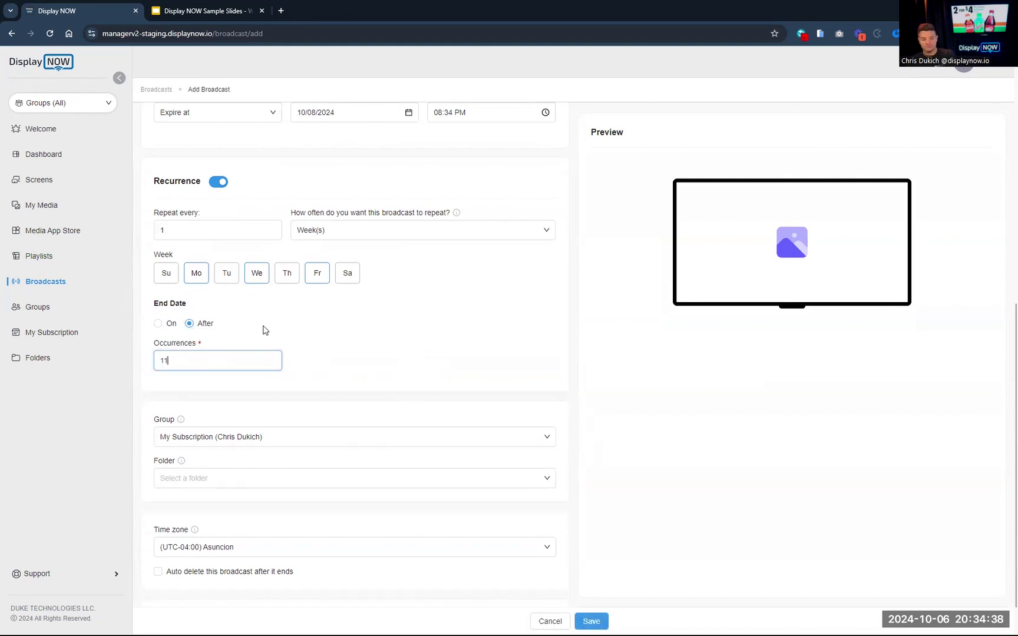
{"action": "type", "text": "1"}
{"action": "left_click", "coordinate": [386, 333]}
{"action": "scroll", "coordinate": [392, 330], "scroll_direction": "down", "scroll_amount": 1}
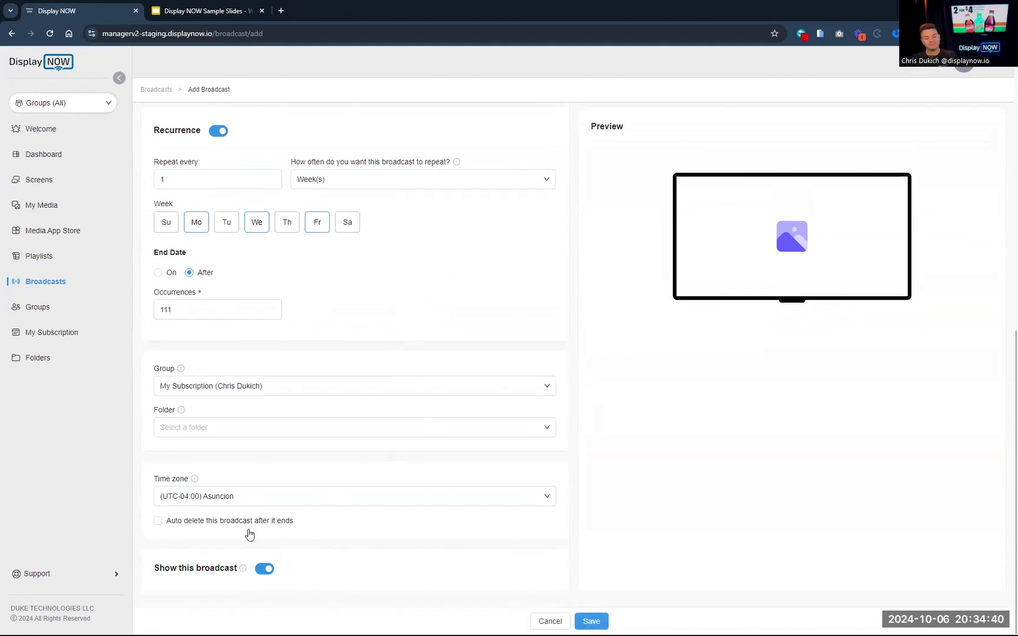
{"action": "left_click", "coordinate": [591, 620]}
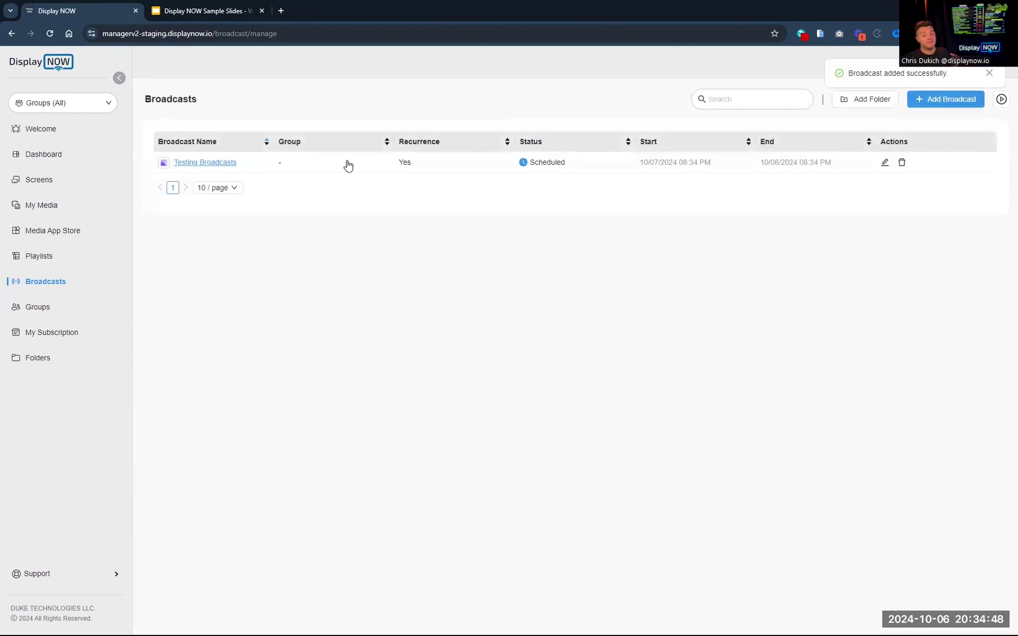
- Start a new group and name it "Test Group"
{"action": "left_click", "coordinate": [37, 310]}
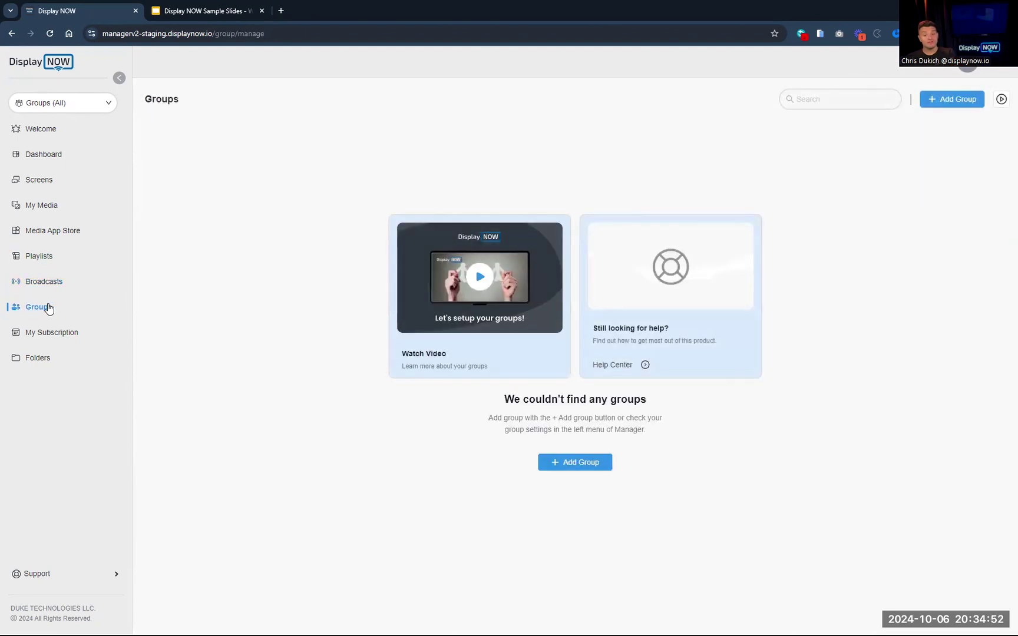
{"action": "left_click", "coordinate": [932, 100]}
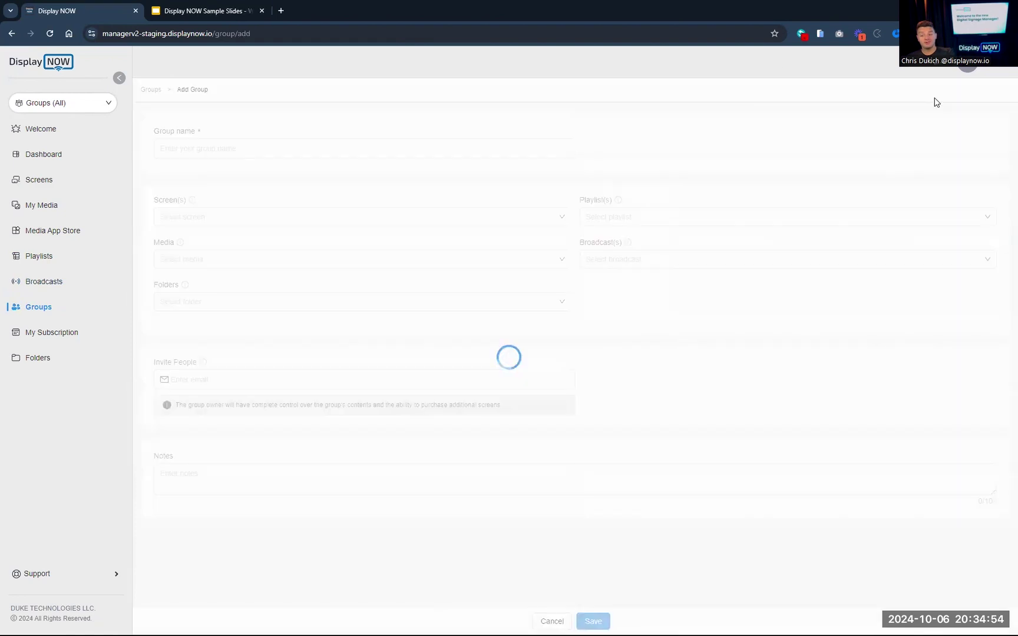
{"action": "left_click", "coordinate": [275, 135]}
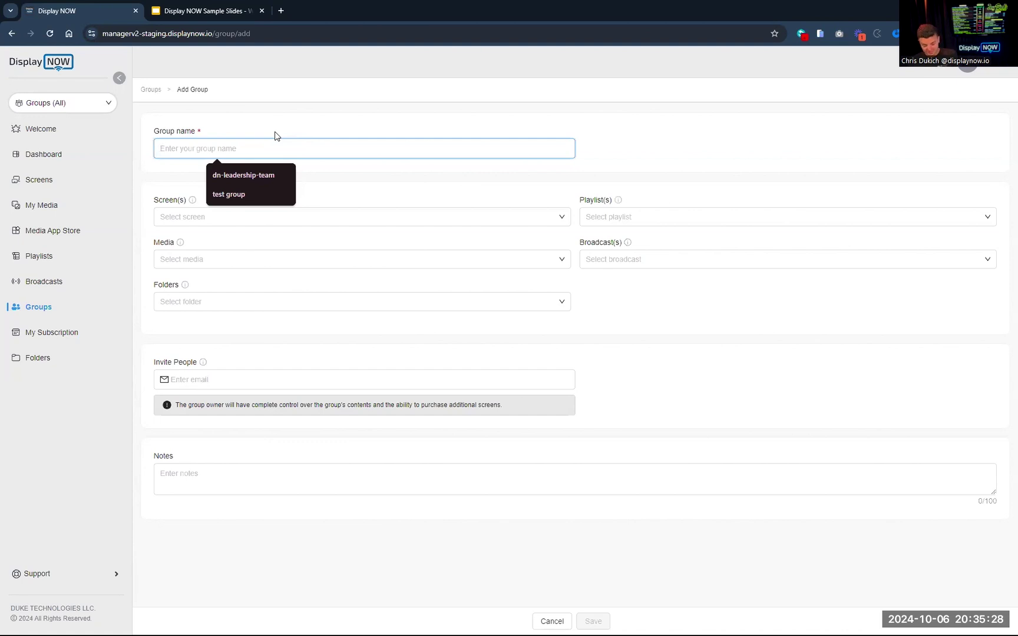
{"action": "type", "text": "Test Group"}
{"action": "key", "text": "Tab"}
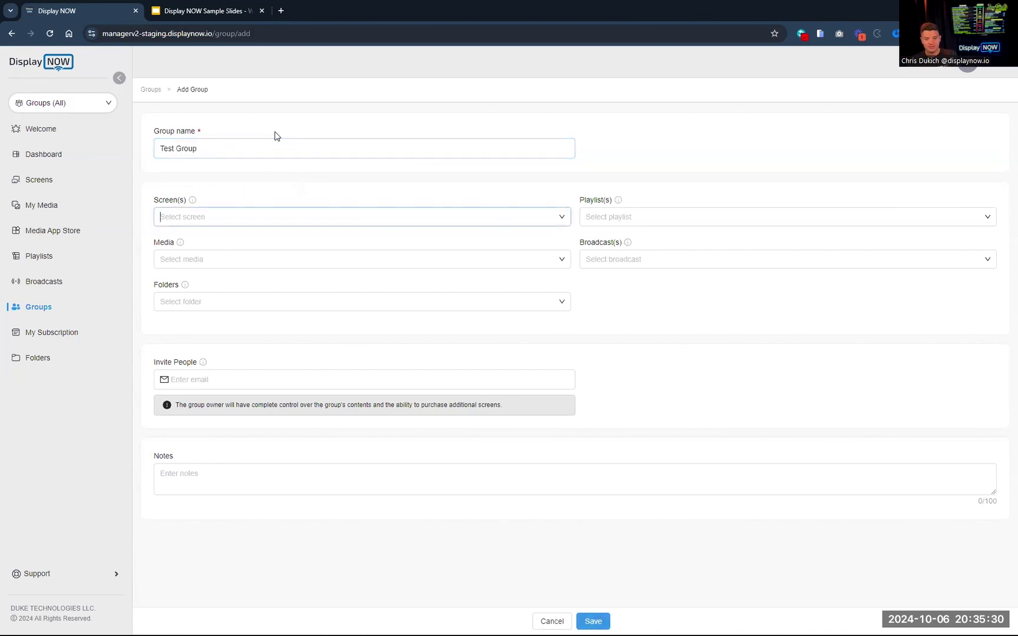
- Add My First Screen and the Testing Broadcasts broadcast to the group
{"action": "left_click", "coordinate": [540, 218]}
{"action": "left_click", "coordinate": [514, 241]}
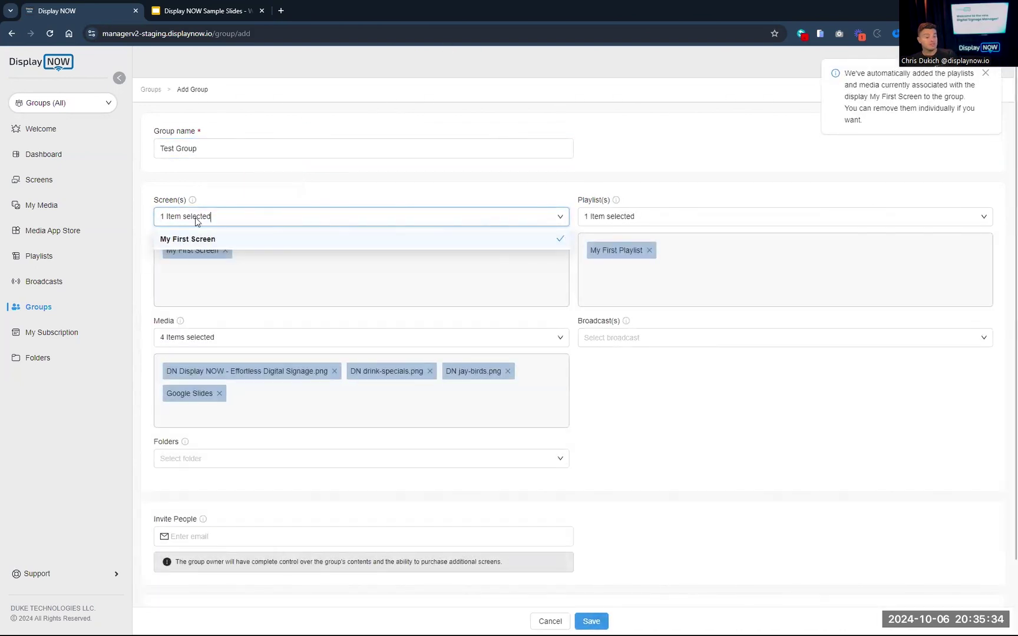
{"action": "left_click", "coordinate": [229, 195]}
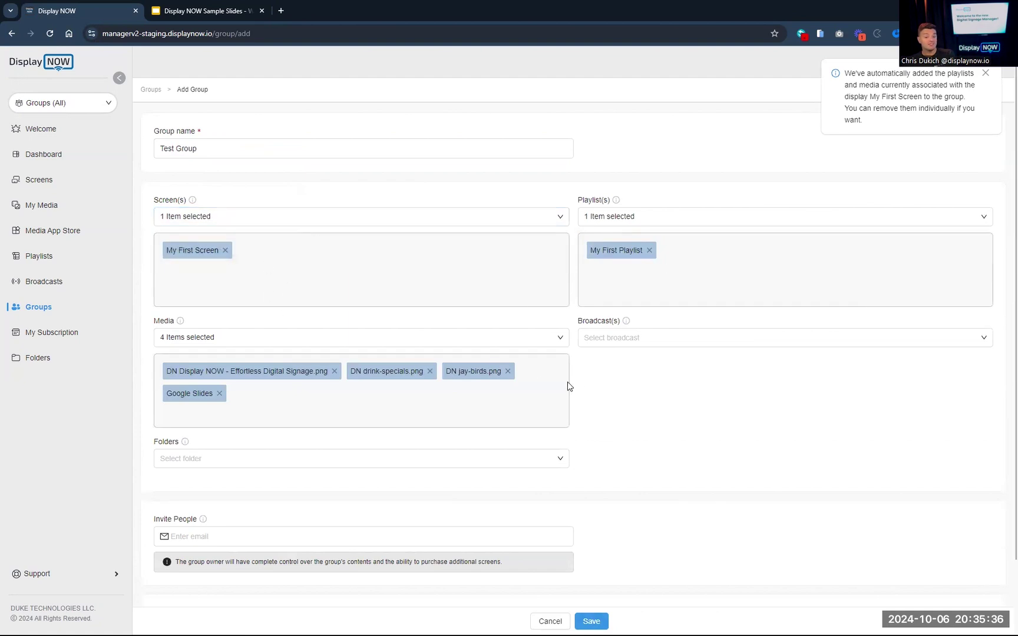
{"action": "left_click", "coordinate": [634, 337]}
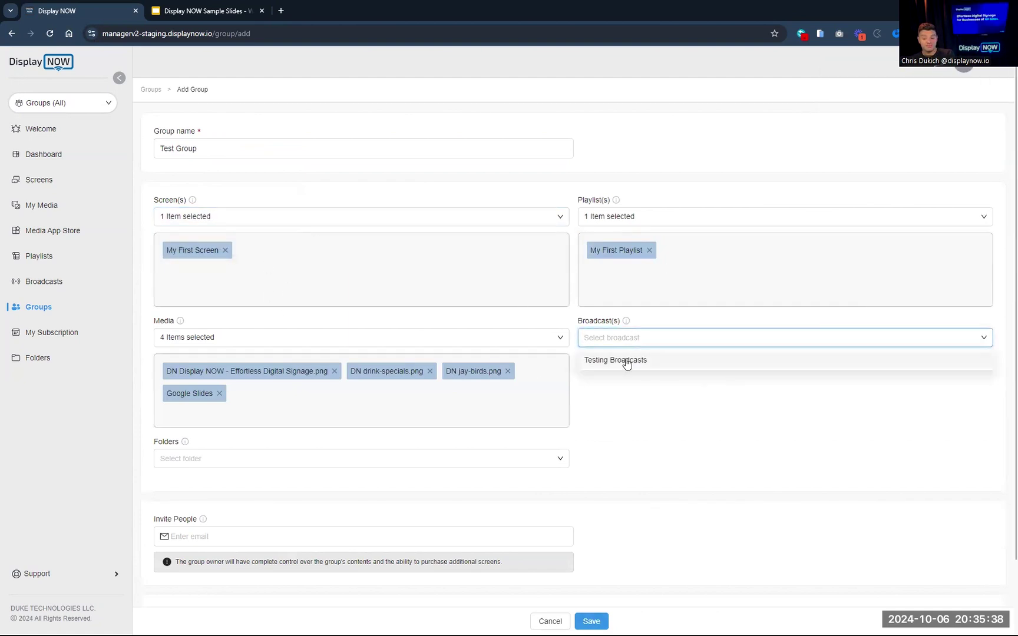
{"action": "left_click", "coordinate": [627, 362]}
{"action": "left_click", "coordinate": [565, 321]}
- Invite a member to the group by entering their e-mail address, and save the group
{"action": "scroll", "coordinate": [568, 341], "scroll_direction": "down", "scroll_amount": 2}
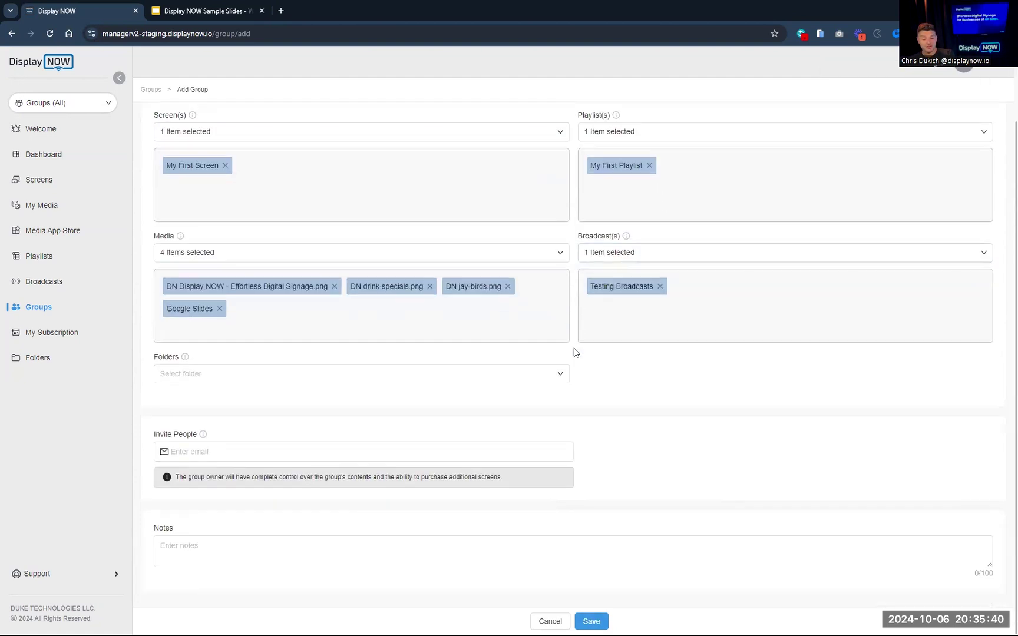
{"action": "left_click", "coordinate": [475, 451]}
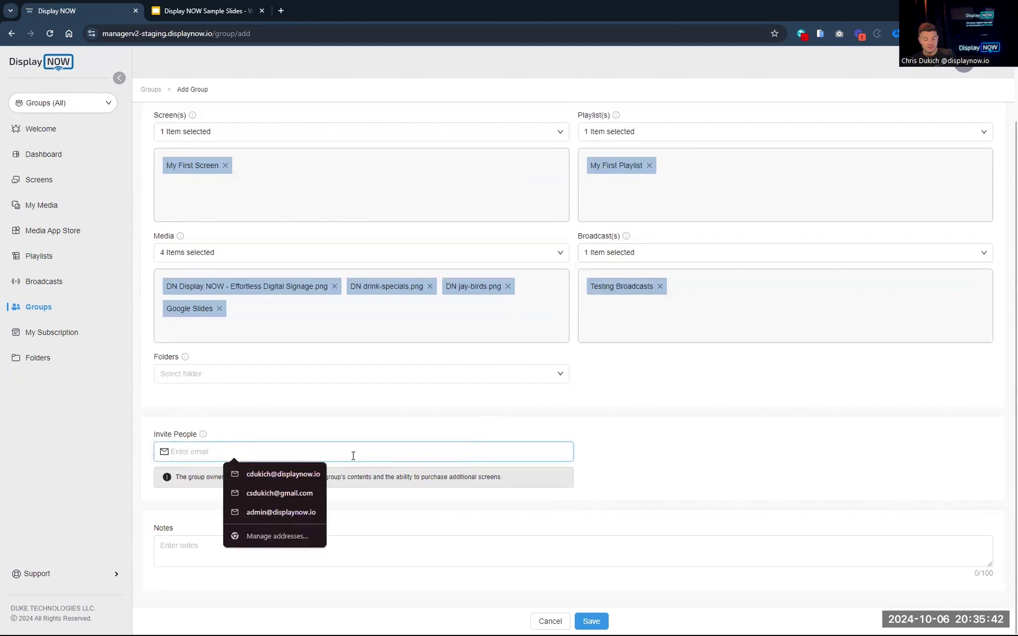
{"action": "left_click", "coordinate": [286, 473]}
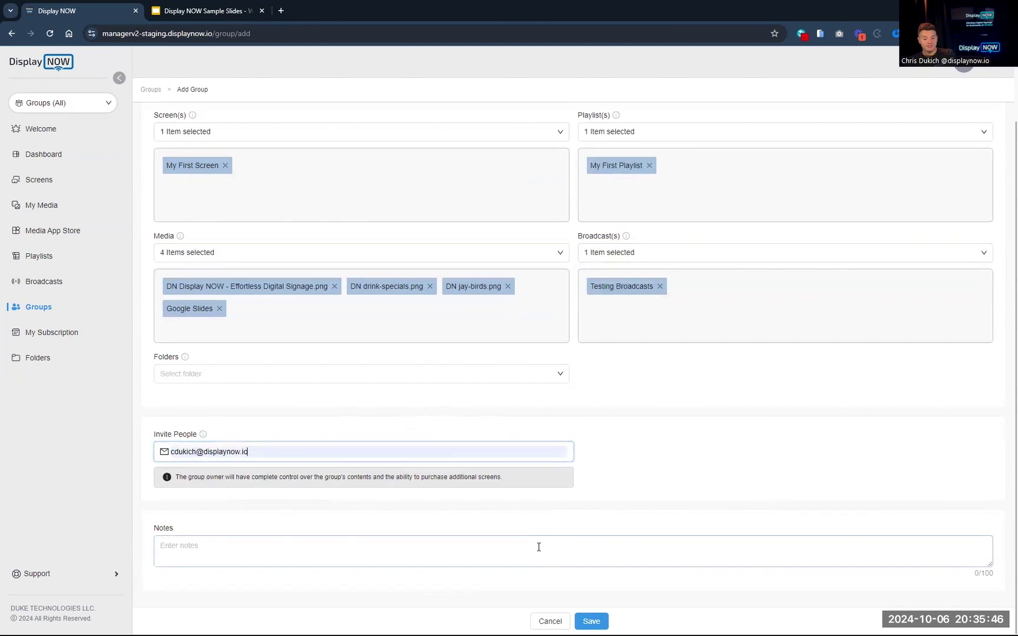
{"action": "left_click", "coordinate": [594, 622]}
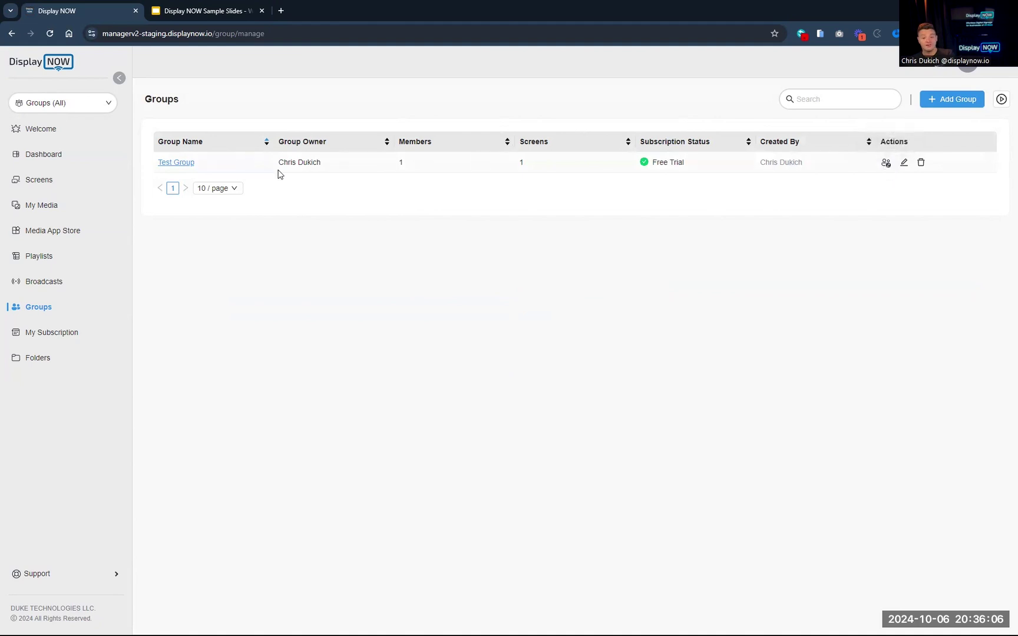
- View the available group filters, and review the account's subscription details and payment methods
{"action": "left_click", "coordinate": [77, 104]}
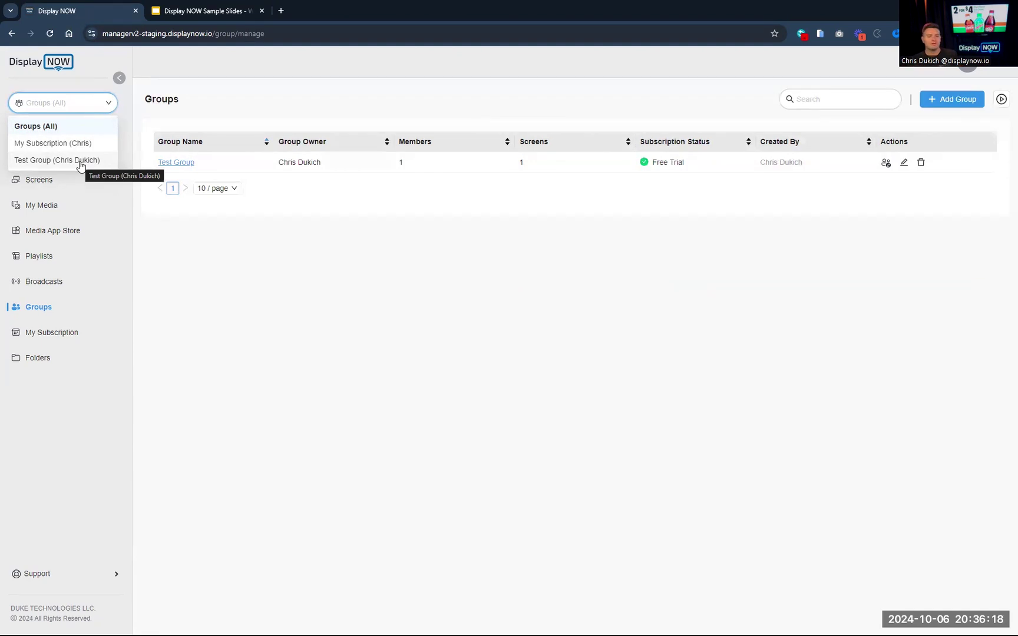
{"action": "left_click", "coordinate": [53, 334]}
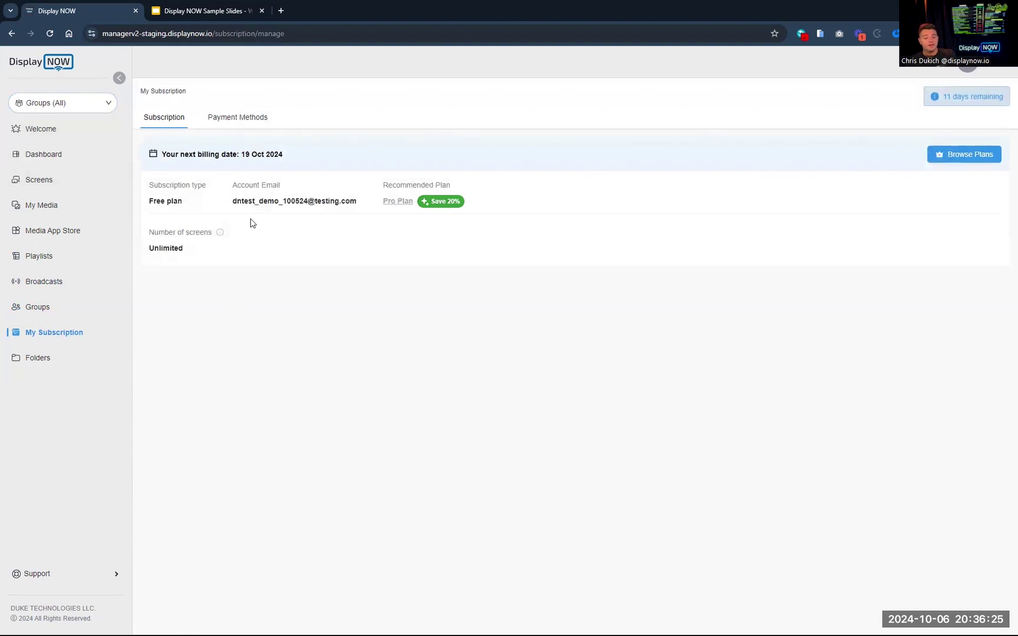
{"action": "left_click", "coordinate": [255, 120]}
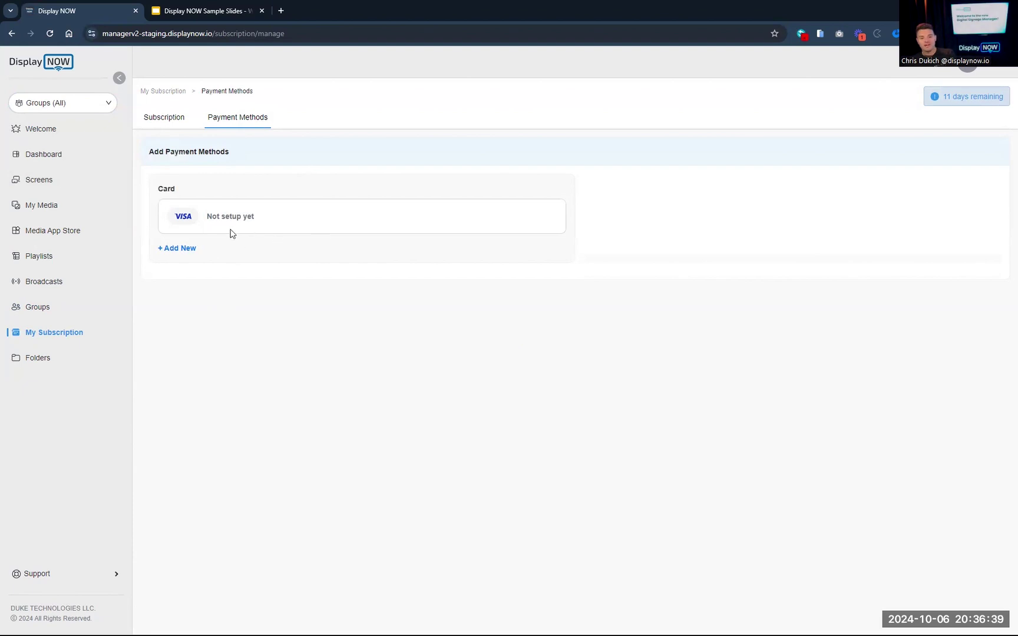
{"action": "left_click", "coordinate": [167, 122]}
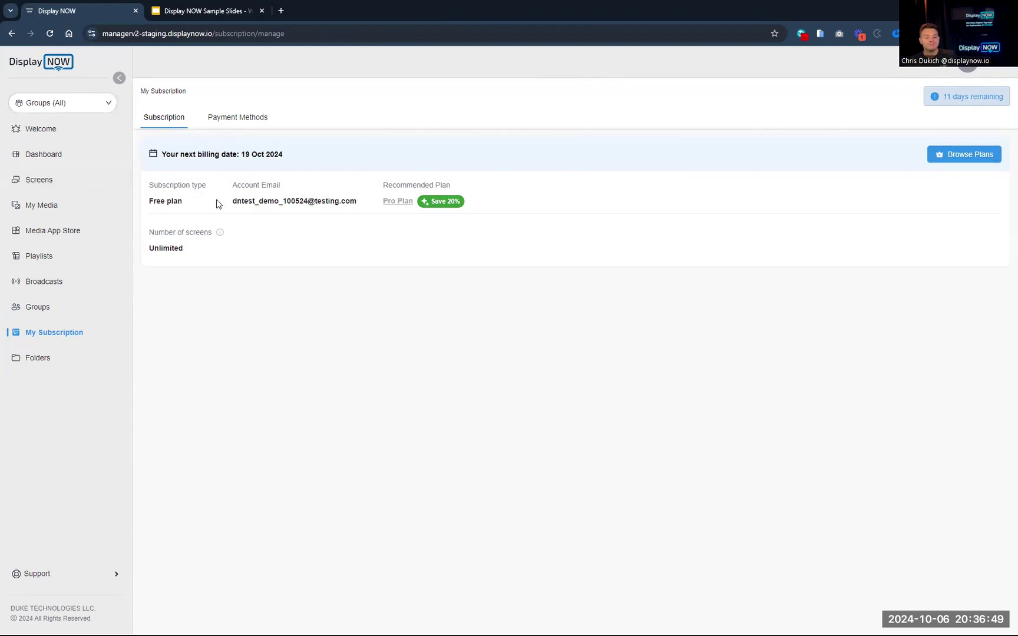
- Compare the prices, features and support of the yearly Pro and Basic plans, and open the checkout for the Pro plan
{"action": "left_click", "coordinate": [964, 156]}
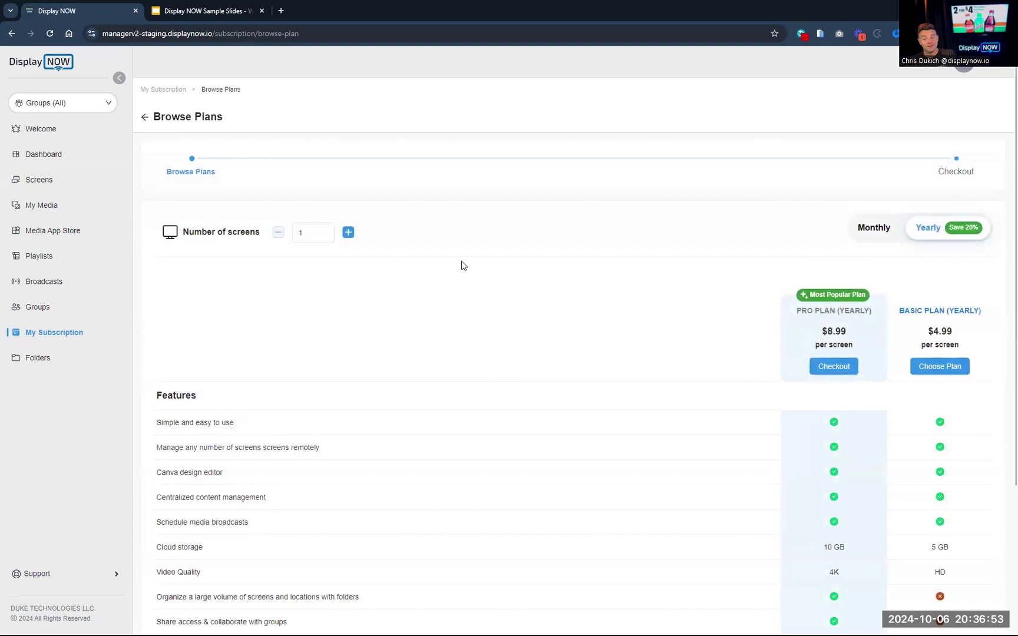
{"action": "scroll", "coordinate": [544, 265], "scroll_direction": "down", "scroll_amount": 1}
{"action": "scroll", "coordinate": [544, 265], "scroll_direction": "down", "scroll_amount": 1}
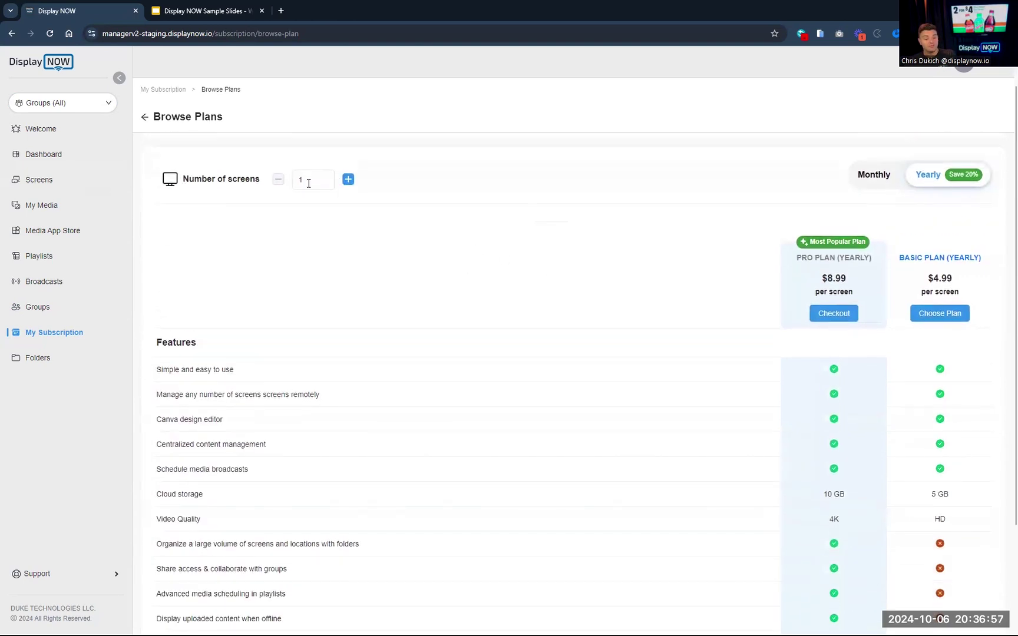
{"action": "scroll", "coordinate": [487, 274], "scroll_direction": "down", "scroll_amount": 2}
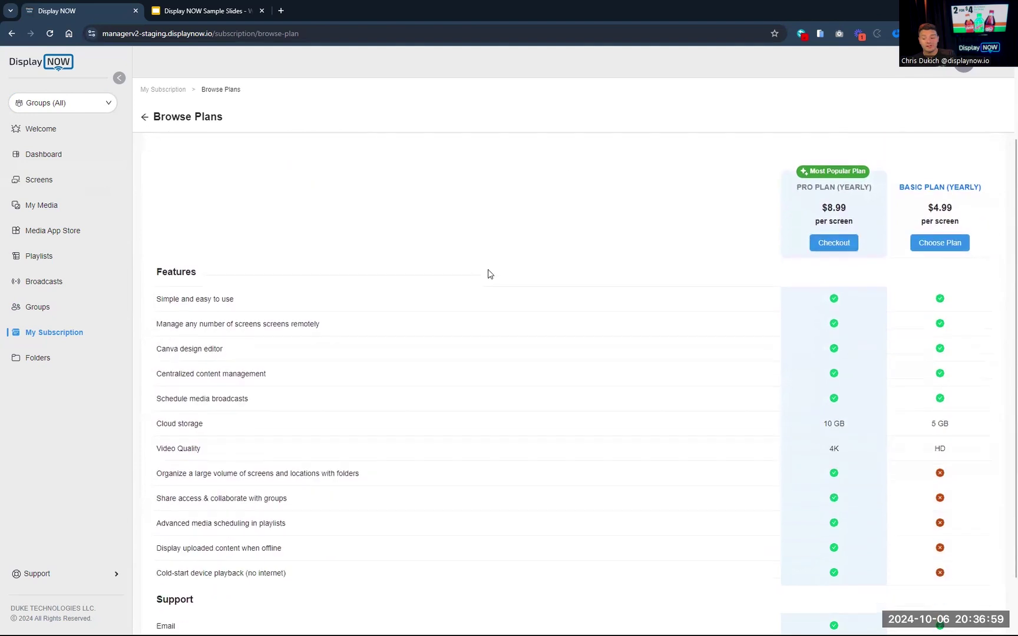
{"action": "scroll", "coordinate": [441, 272], "scroll_direction": "down", "scroll_amount": 1}
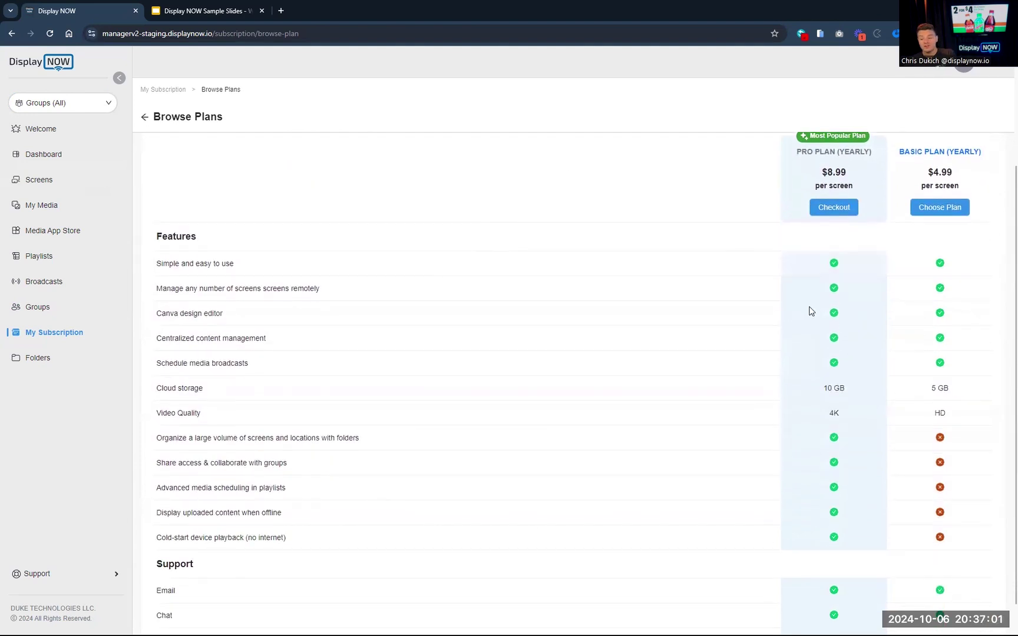
{"action": "scroll", "coordinate": [877, 220], "scroll_direction": "up", "scroll_amount": 1}
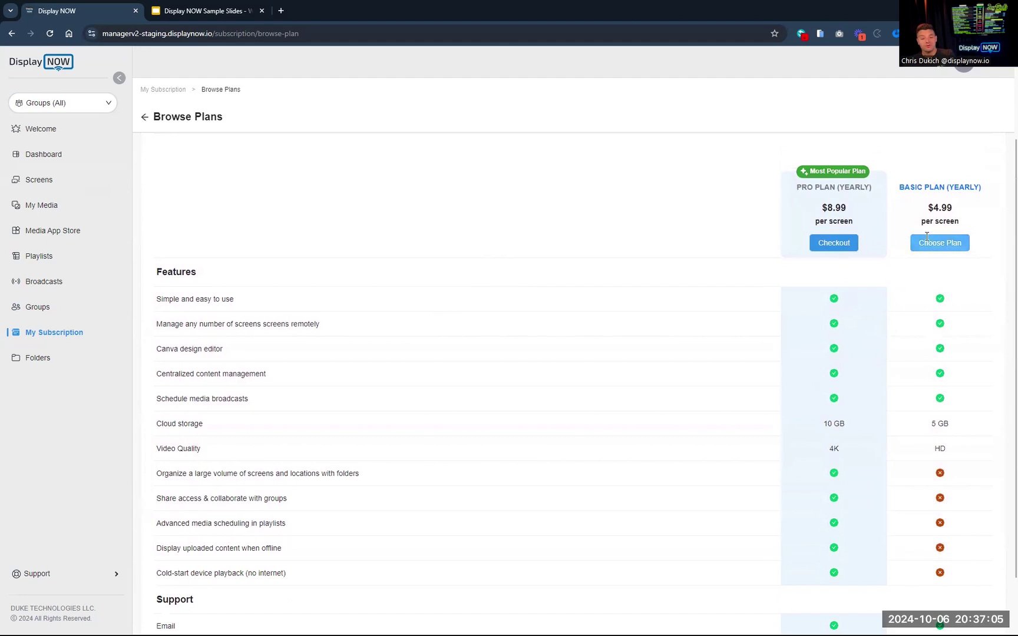
{"action": "scroll", "coordinate": [936, 235], "scroll_direction": "up", "scroll_amount": 1}
{"action": "left_click_drag", "start_coordinate": [927, 229], "coordinate": [959, 227]}
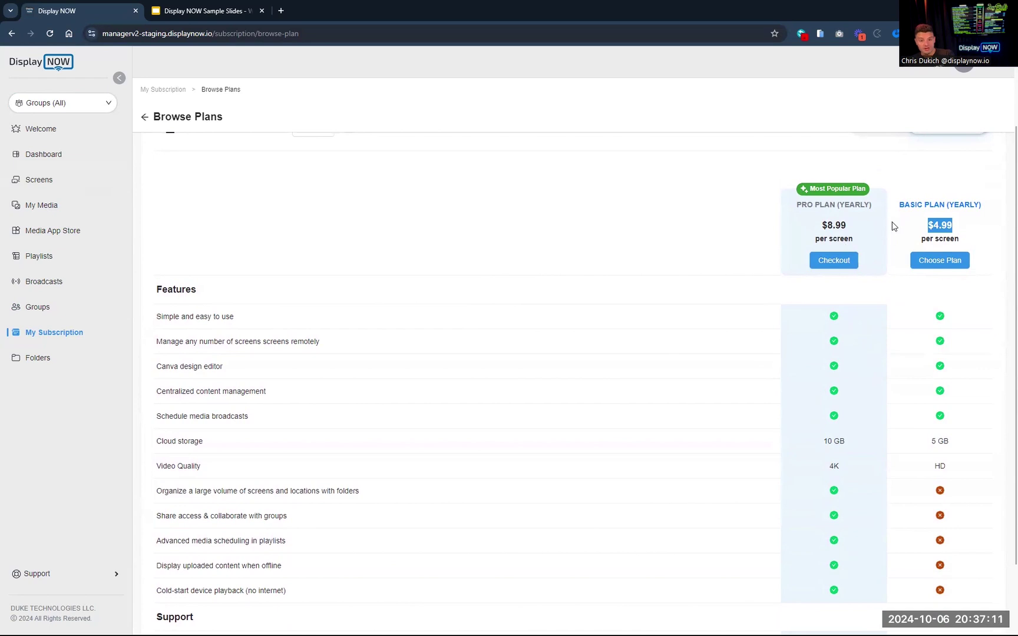
{"action": "scroll", "coordinate": [929, 277], "scroll_direction": "down", "scroll_amount": 1}
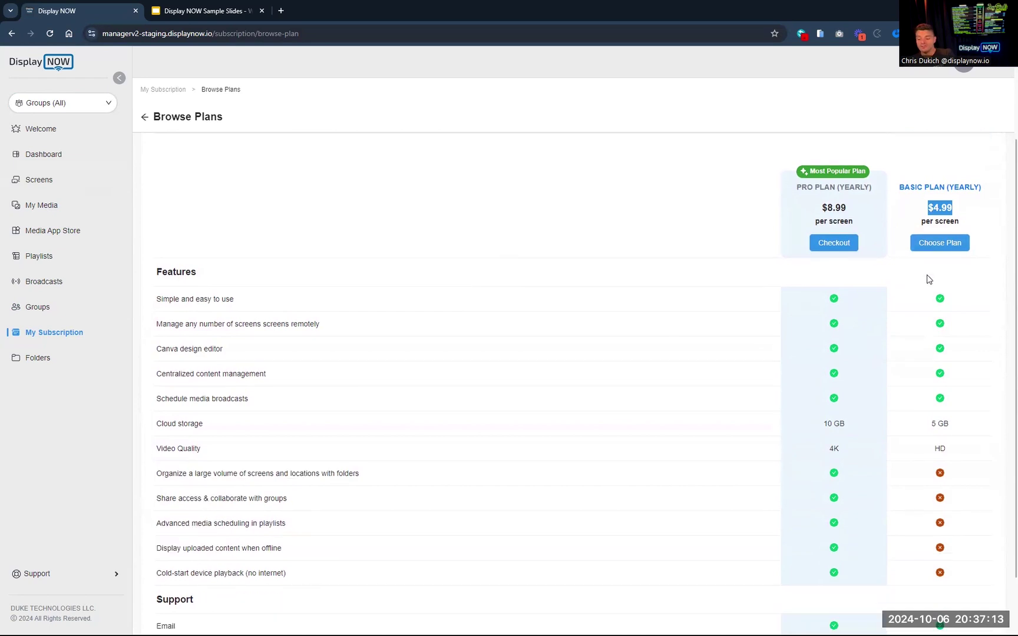
{"action": "left_click", "coordinate": [923, 270]}
{"action": "scroll", "coordinate": [922, 271], "scroll_direction": "down", "scroll_amount": 3}
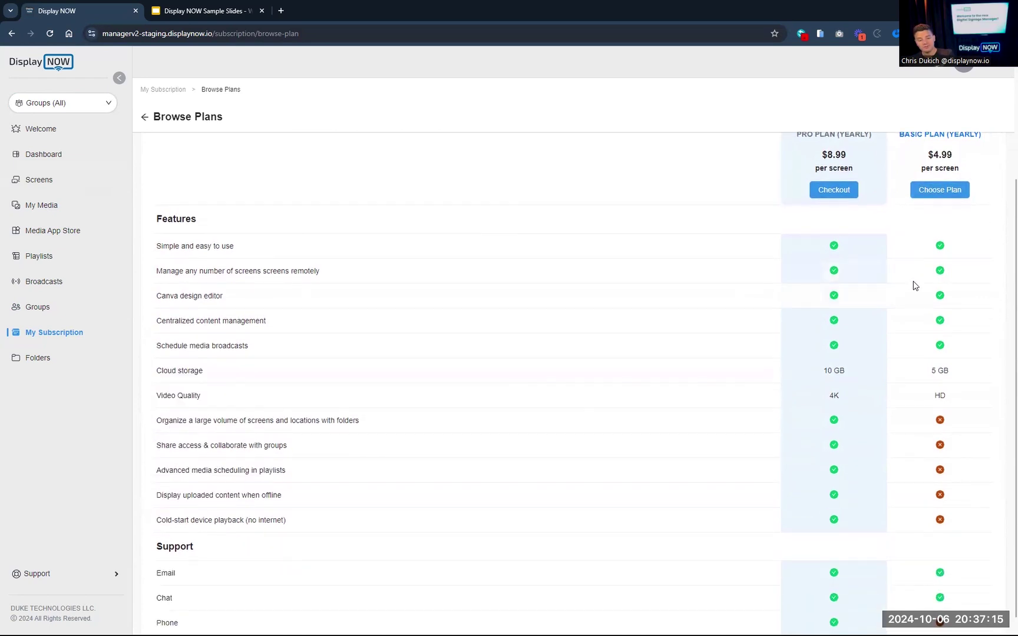
{"action": "scroll", "coordinate": [914, 285], "scroll_direction": "down", "scroll_amount": 1}
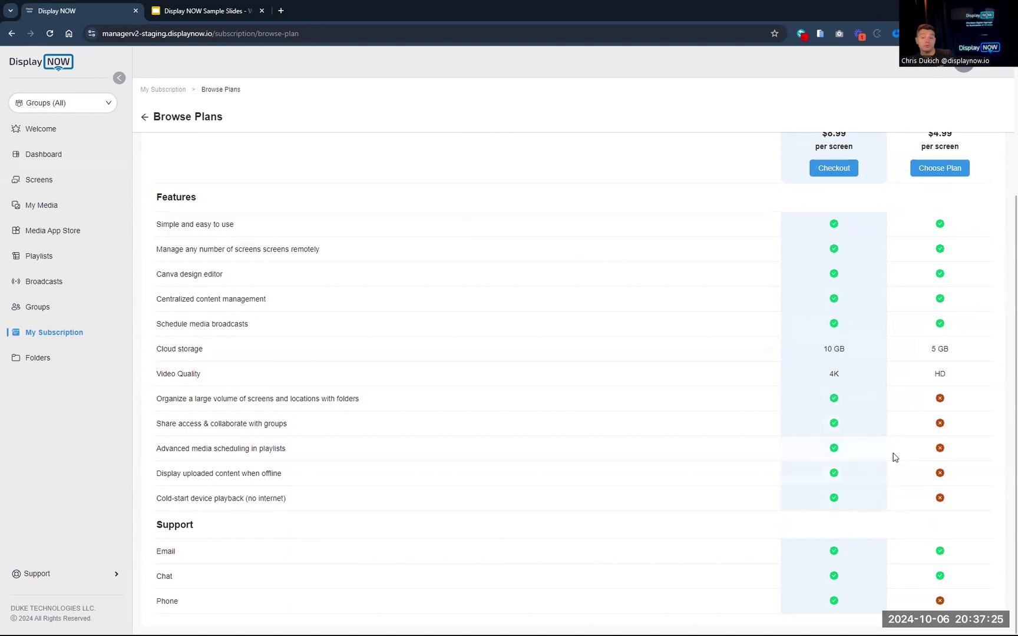
{"action": "scroll", "coordinate": [930, 412], "scroll_direction": "up", "scroll_amount": 2}
{"action": "scroll", "coordinate": [925, 407], "scroll_direction": "up", "scroll_amount": 2}
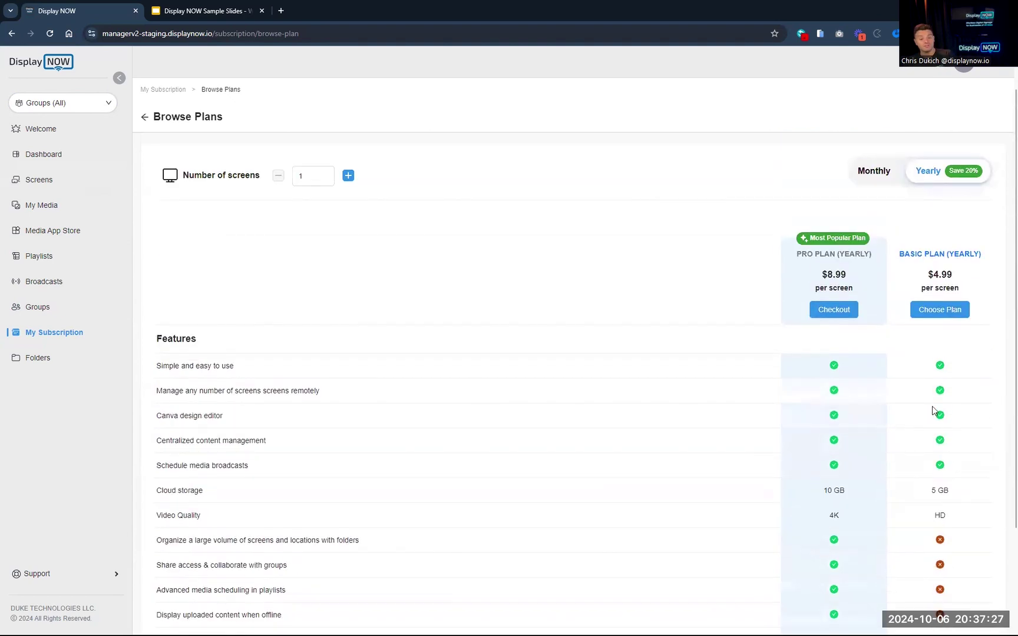
{"action": "scroll", "coordinate": [912, 408], "scroll_direction": "up", "scroll_amount": 1}
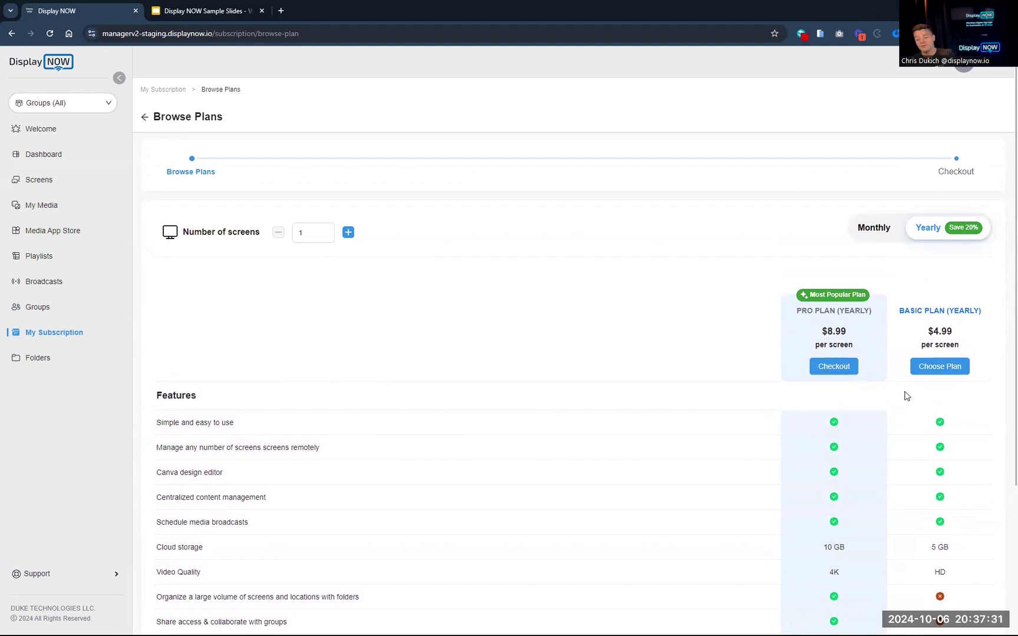
{"action": "scroll", "coordinate": [889, 403], "scroll_direction": "down", "scroll_amount": 3}
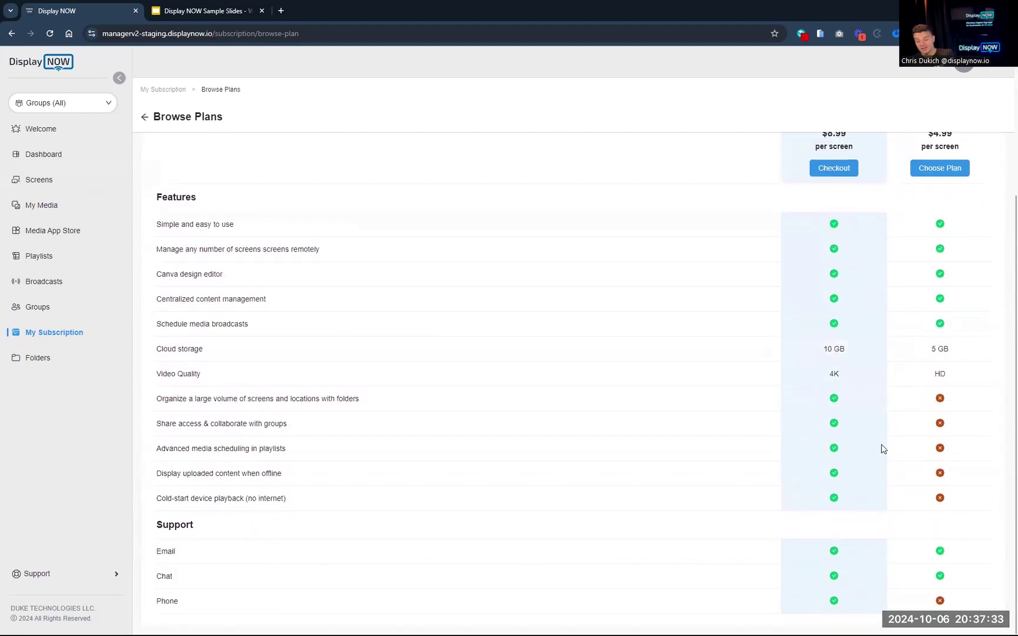
{"action": "scroll", "coordinate": [883, 446], "scroll_direction": "up", "scroll_amount": 3}
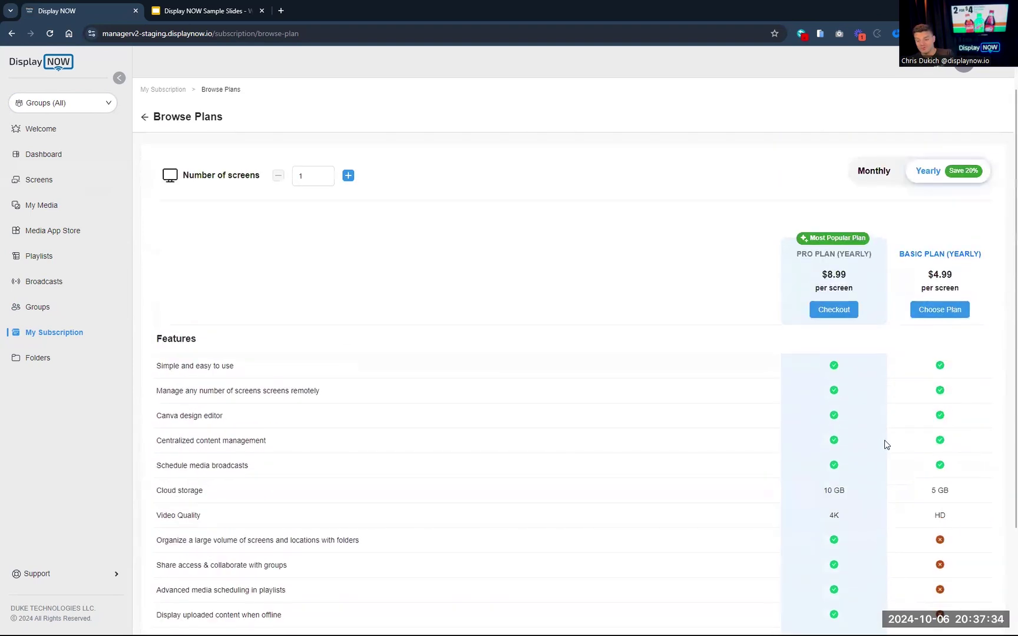
{"action": "left_click", "coordinate": [822, 312]}
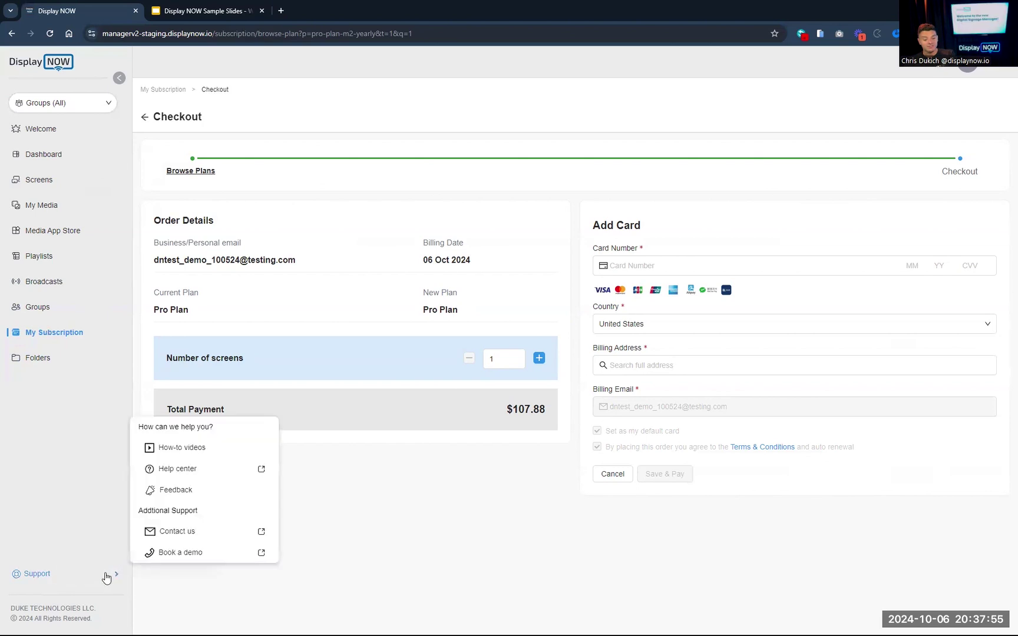
- Open the feedback form from the support options, view its feedback types, and close it without submitting
{"action": "mouse_move", "coordinate": [103, 575]}
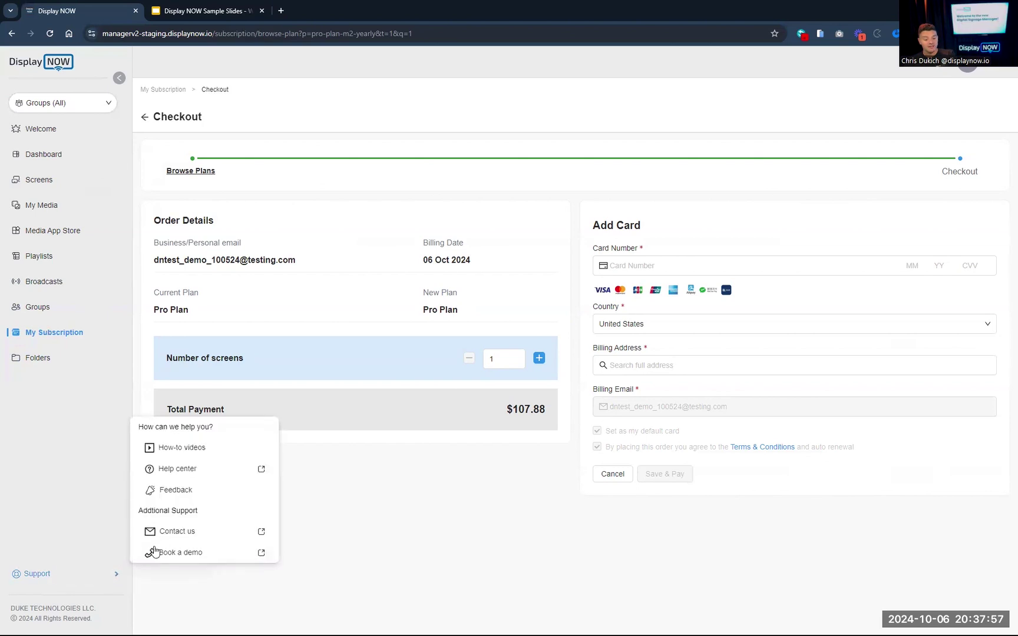
{"action": "left_click", "coordinate": [180, 495]}
{"action": "left_click", "coordinate": [407, 321]}
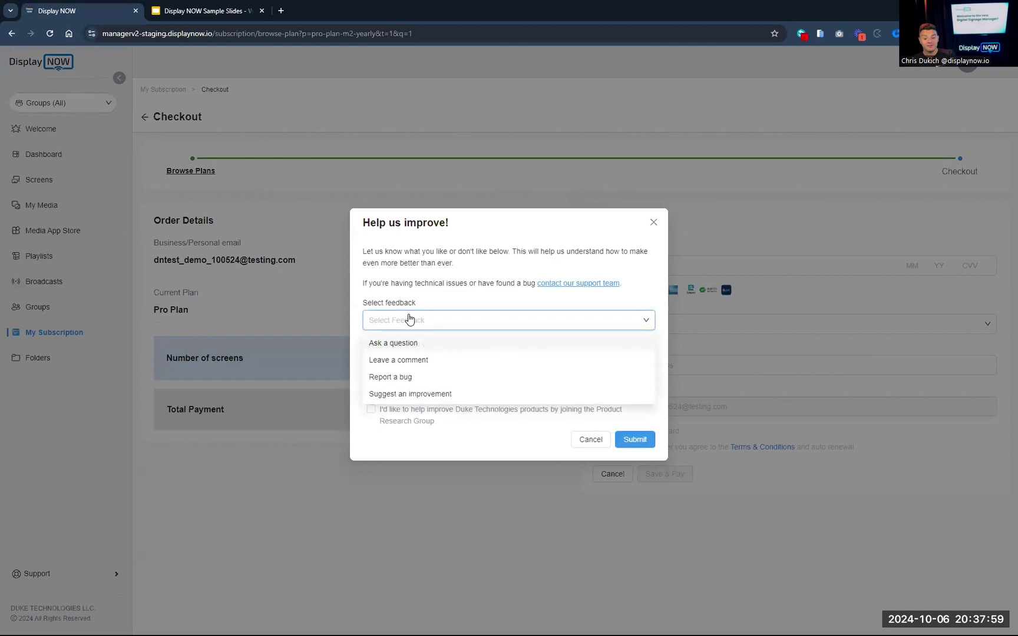
{"action": "left_click", "coordinate": [477, 302]}
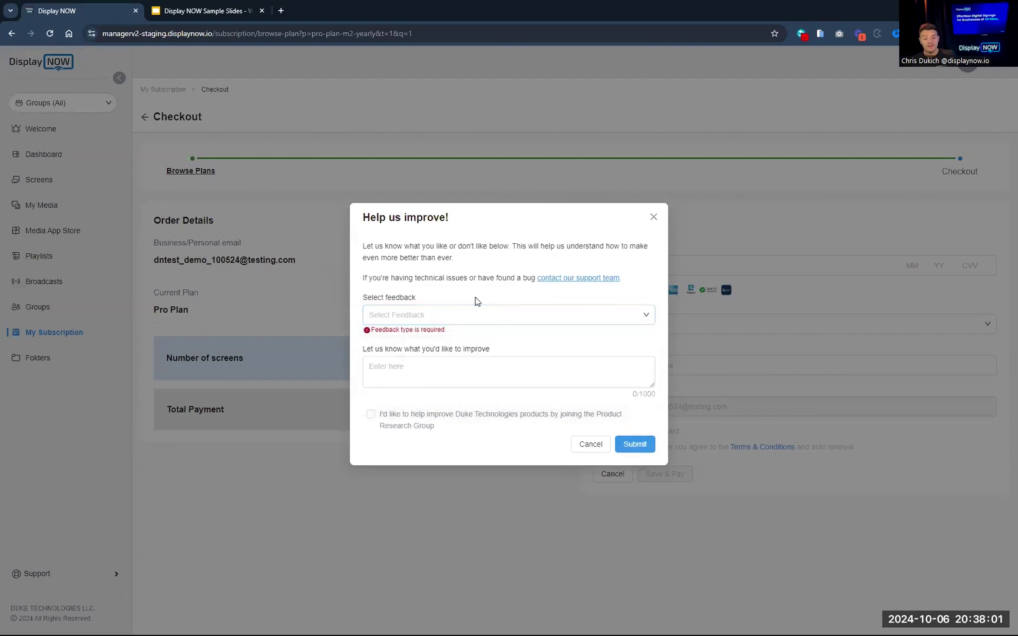
{"action": "left_click", "coordinate": [653, 222]}
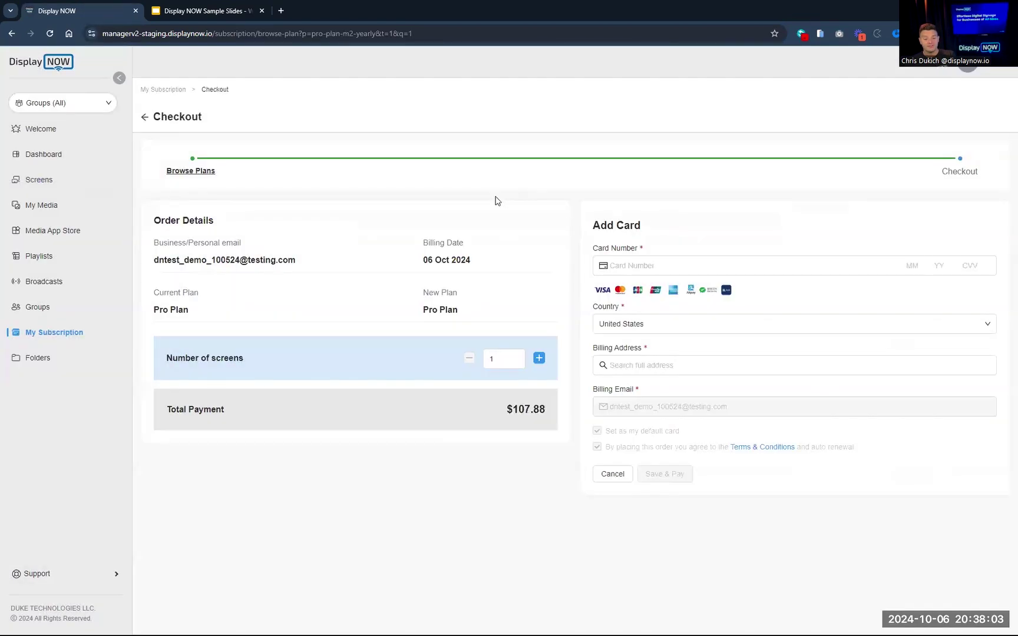